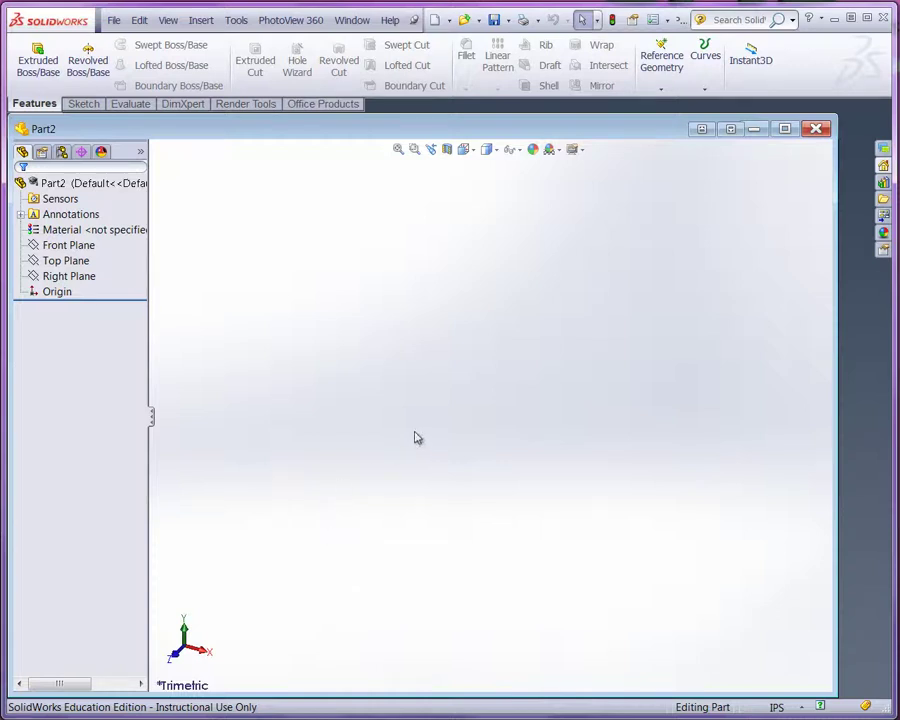
- Start a sketch on the Top Plane and draw a vertical centerline about 3.45 in long through the origin
left_click(66, 262)
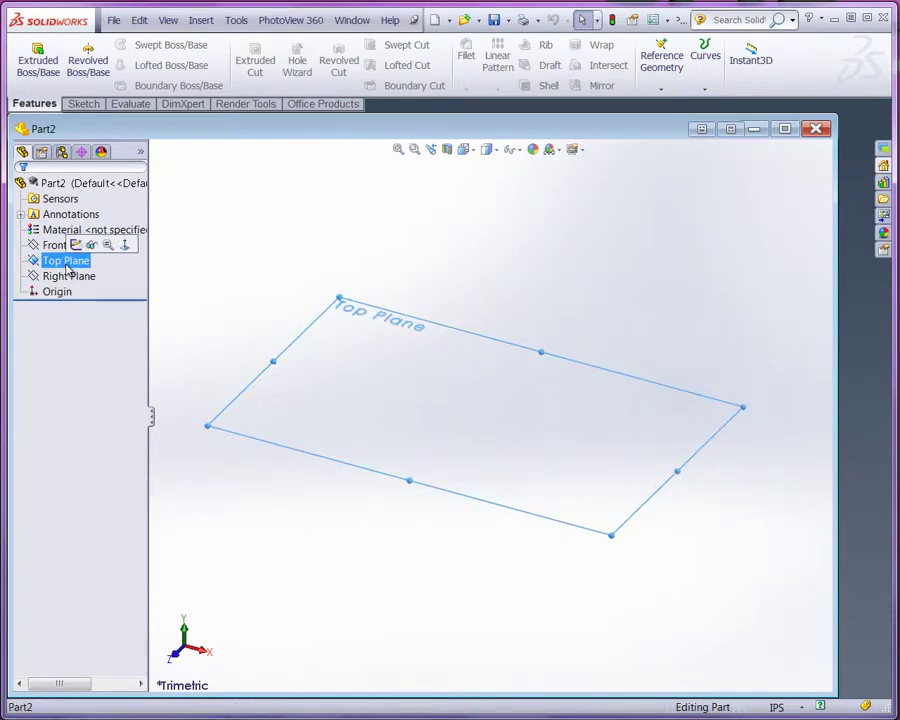
left_click(76, 246)
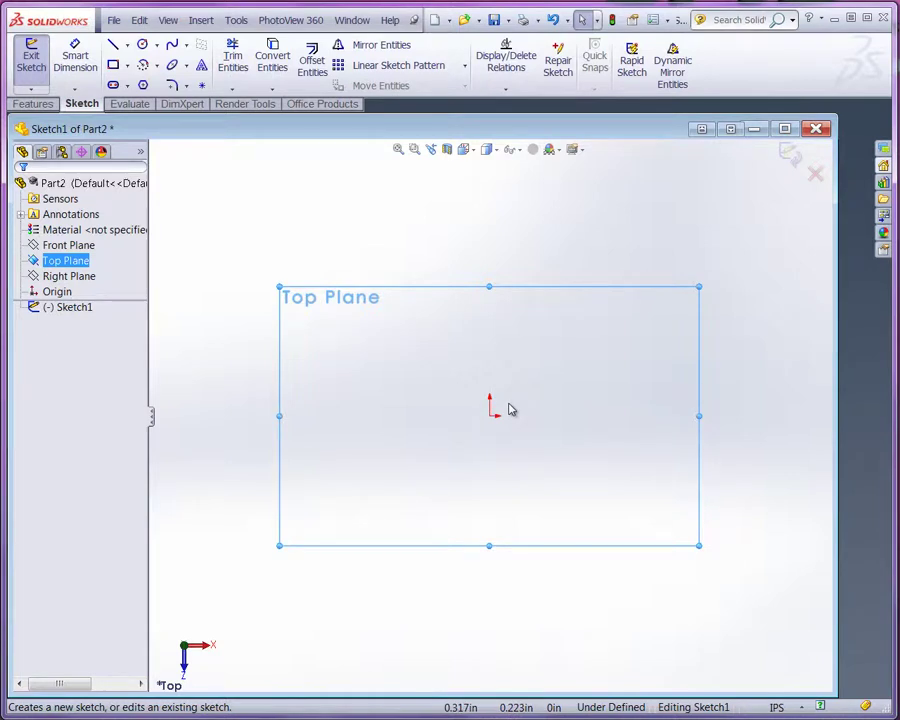
left_click(127, 45)
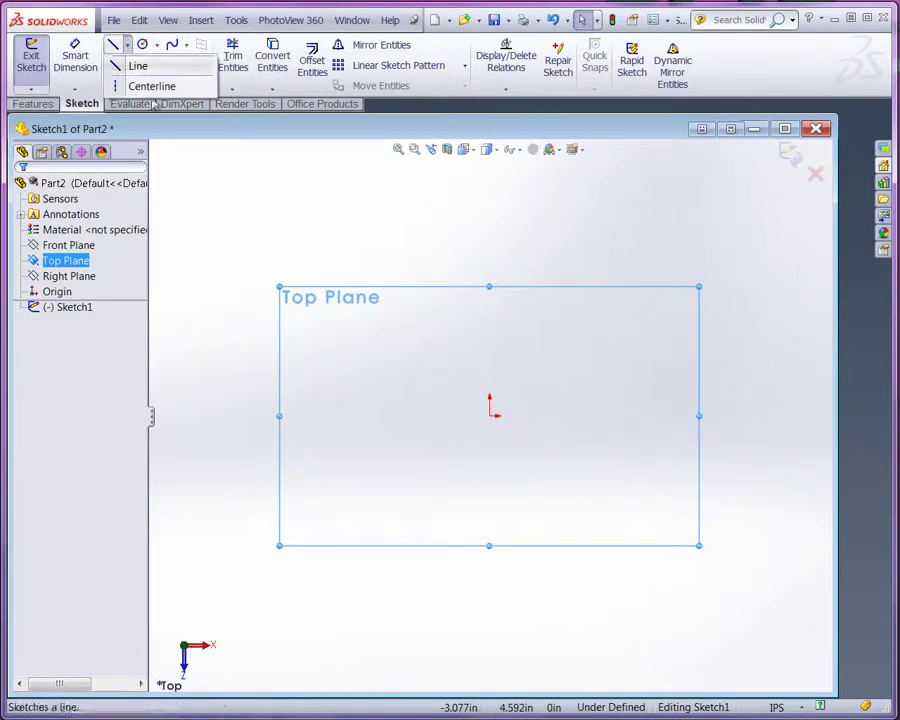
left_click(150, 87)
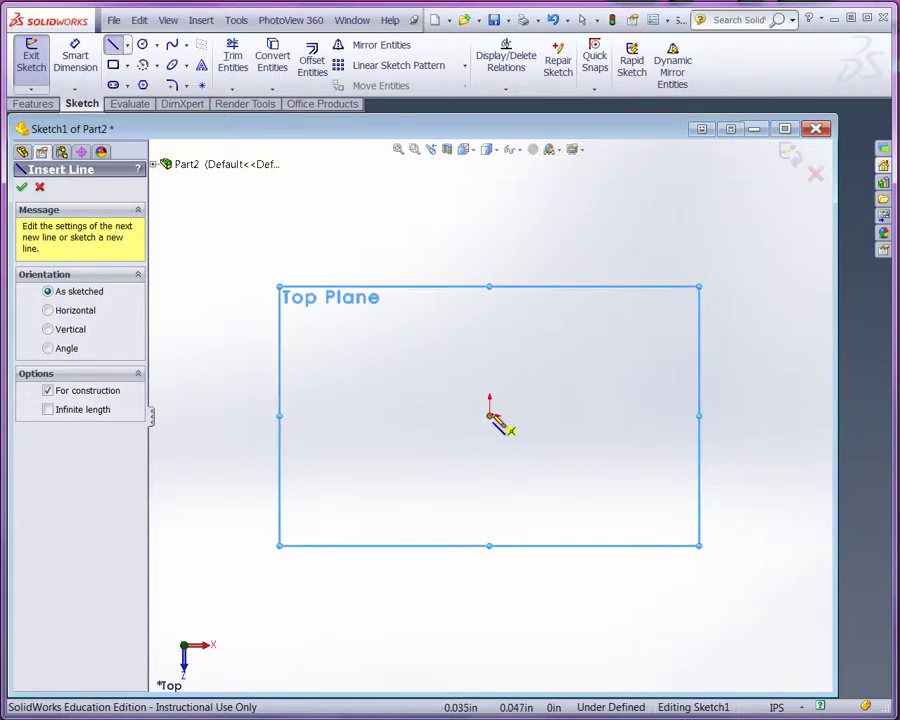
left_click(490, 414)
left_click(489, 320)
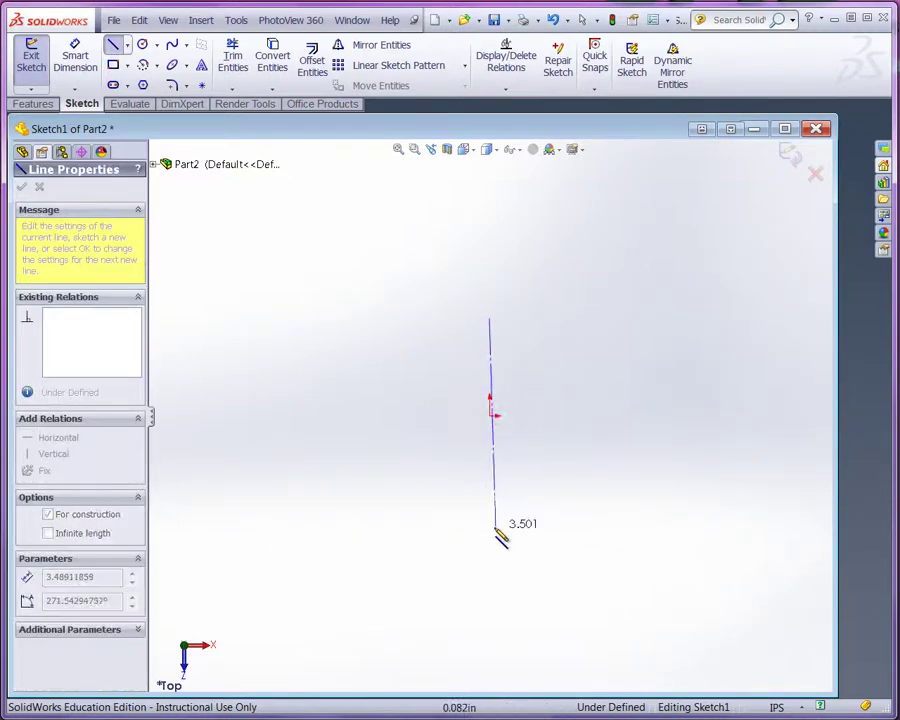
left_click(489, 524)
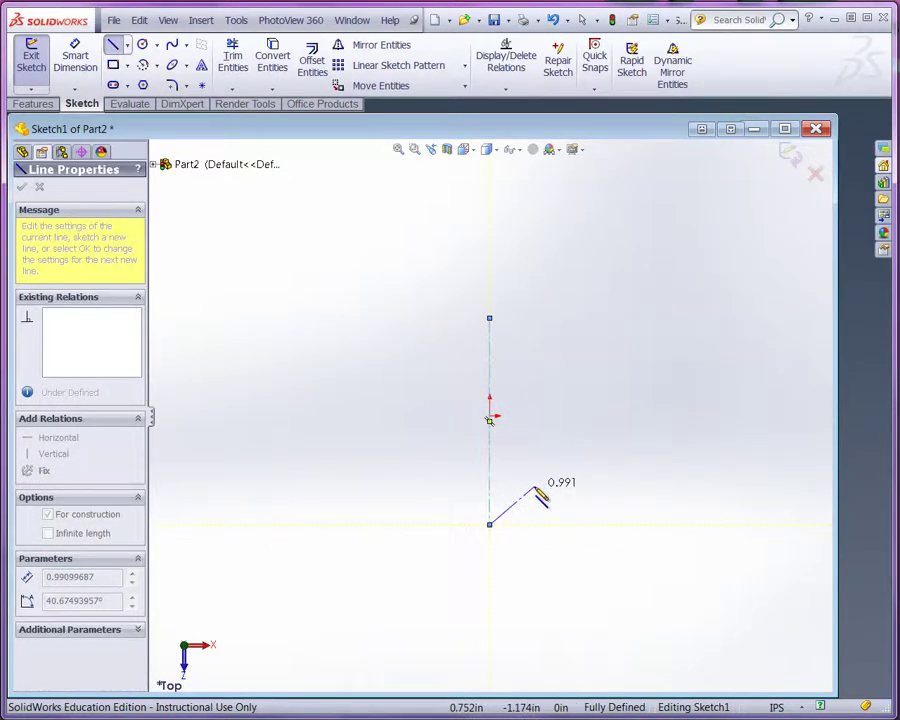
key("Escape")
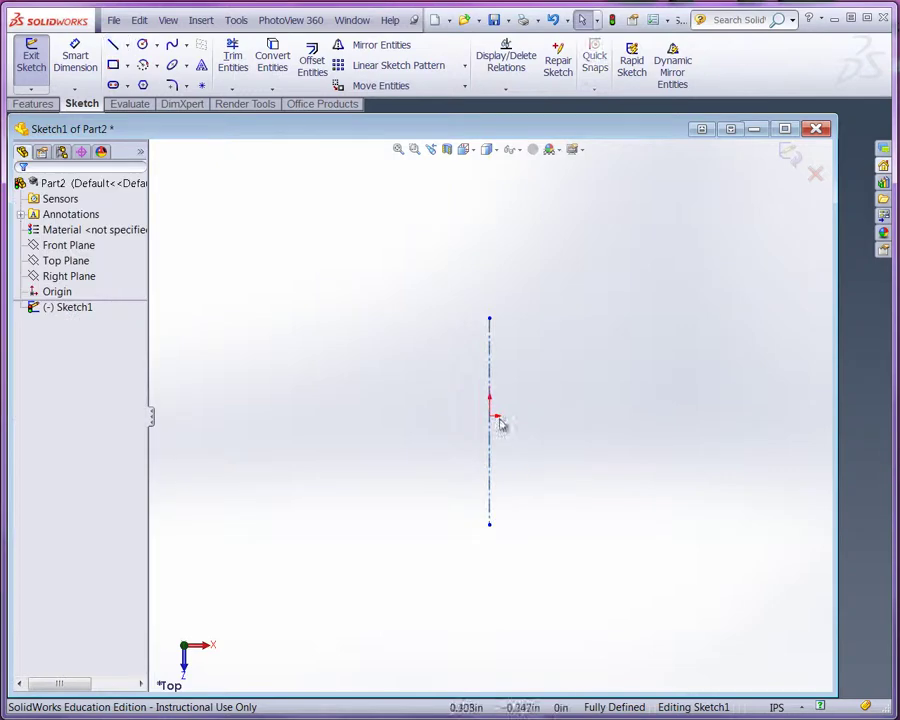
- Draw a horizontal centerline about 4.36 in long through the origin, crossing the vertical centerline
left_click(127, 46)
left_click(147, 86)
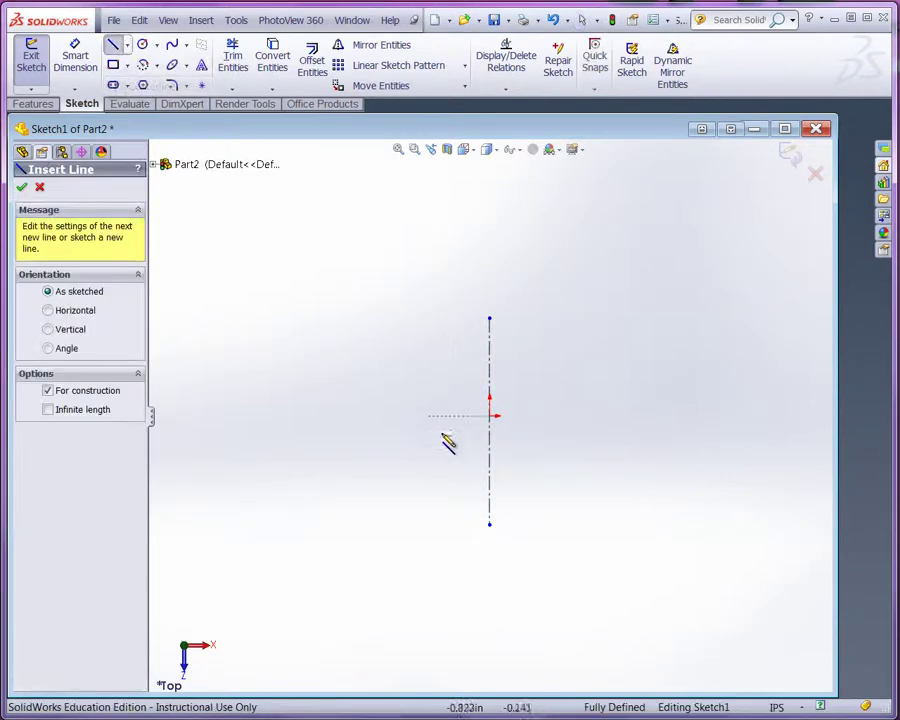
left_click(386, 425)
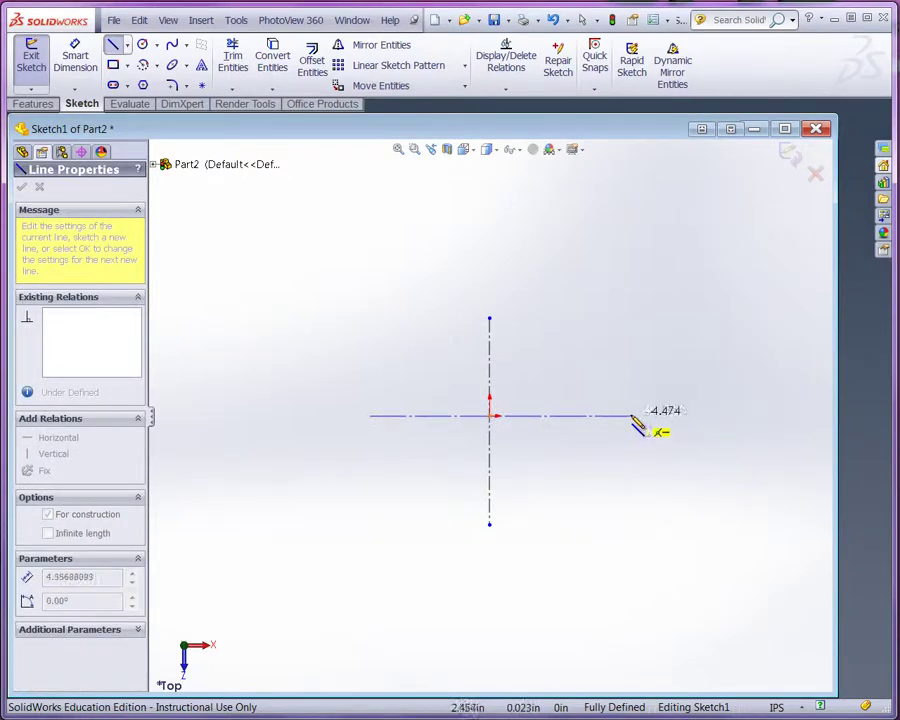
left_click(631, 417)
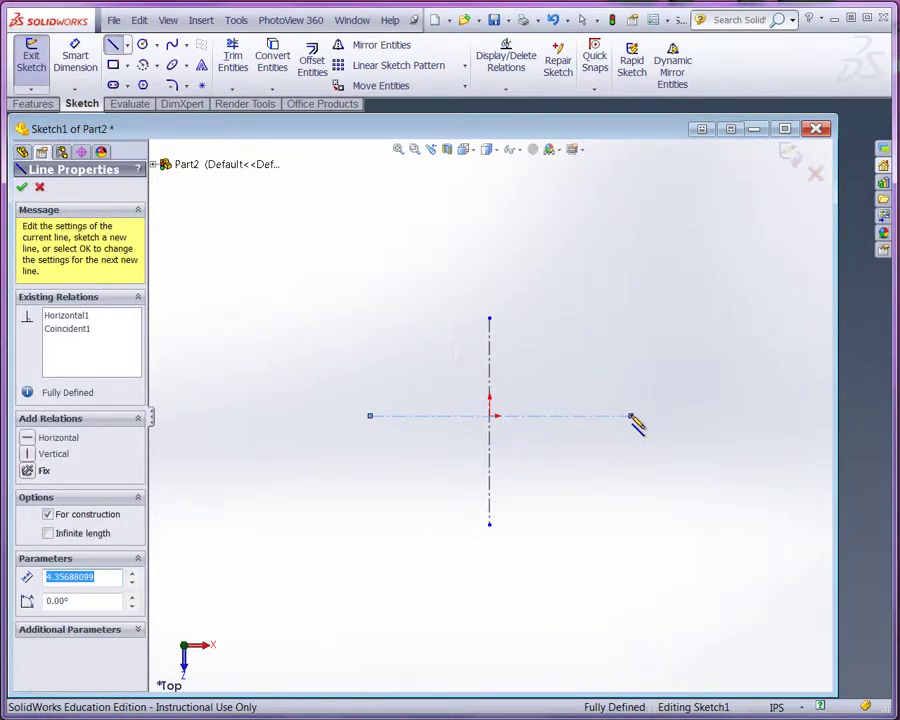
key("Escape")
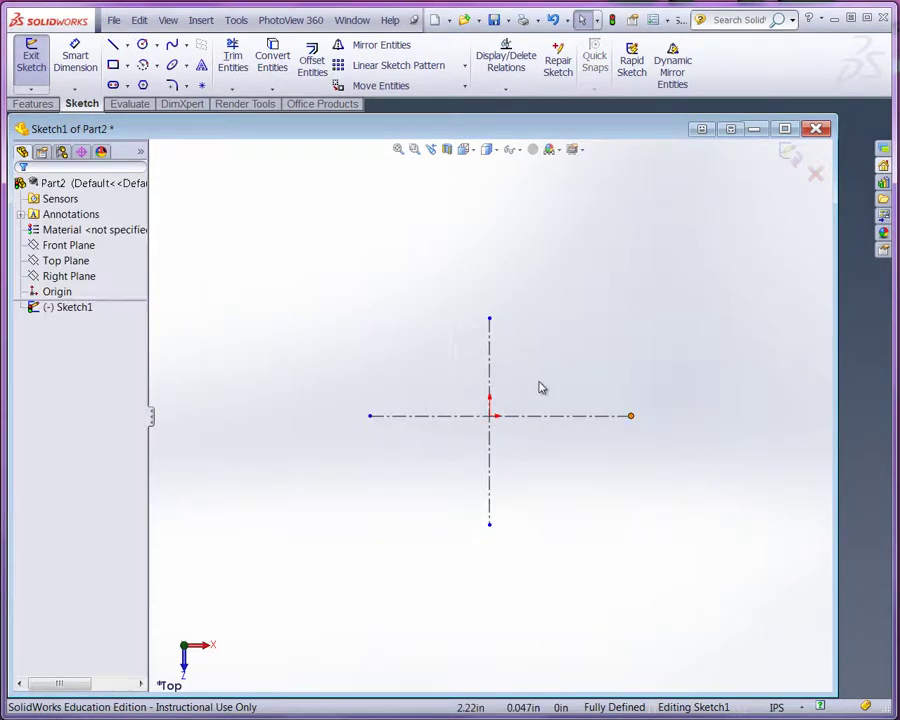
- Sketch a corner rectangle about 2.95 by 2.33 in around the origin
left_click(113, 64)
left_click(418, 353)
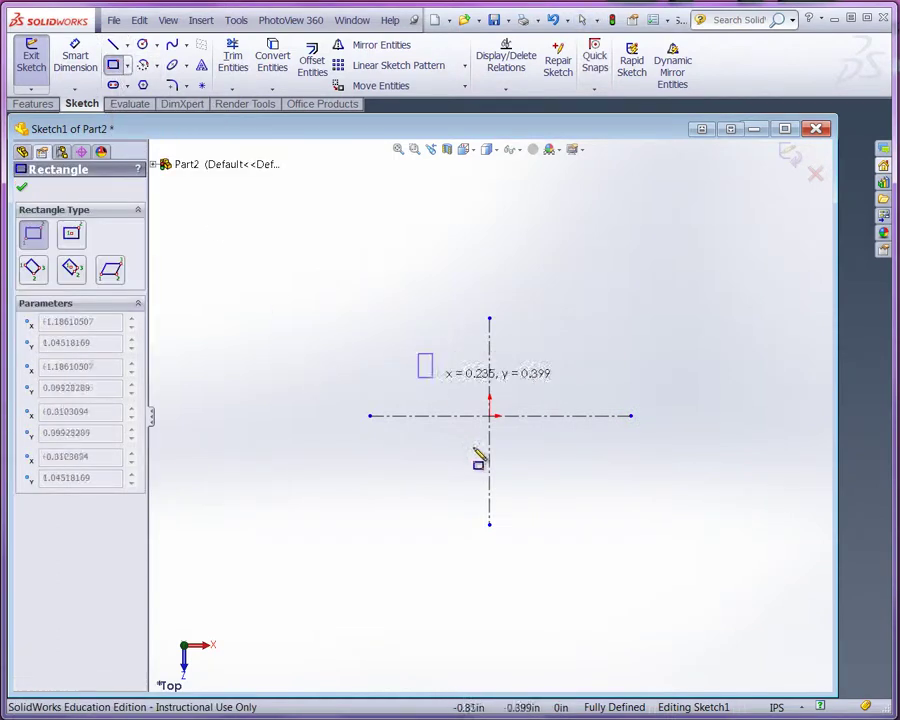
left_click(595, 491)
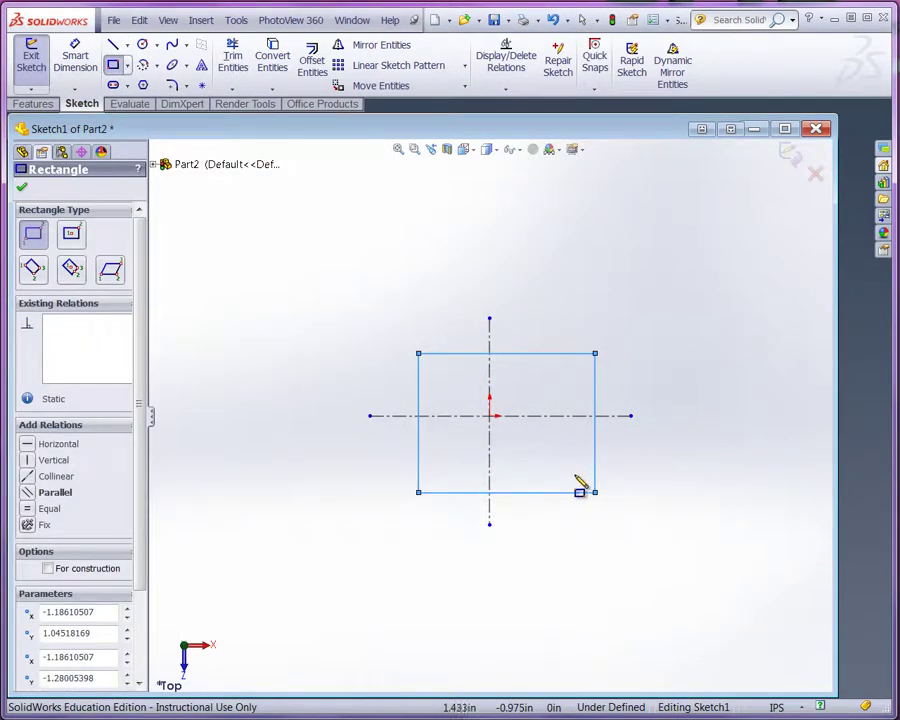
- Dimension the rectangle's top edge and set its width to 1.20 in
left_click(75, 58)
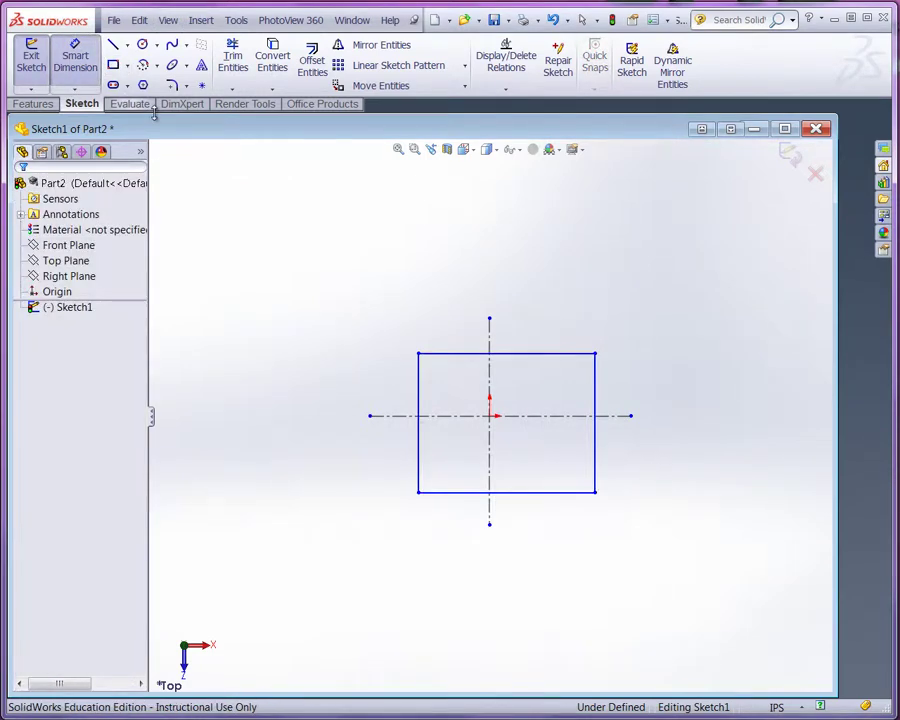
left_click(470, 360)
left_click(487, 285)
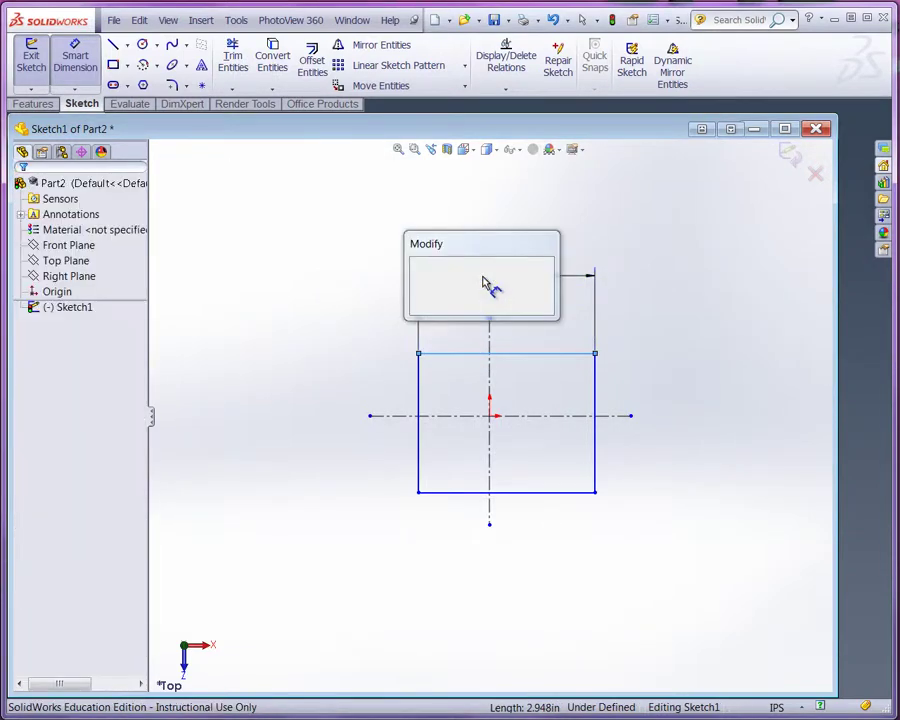
type("1.2")
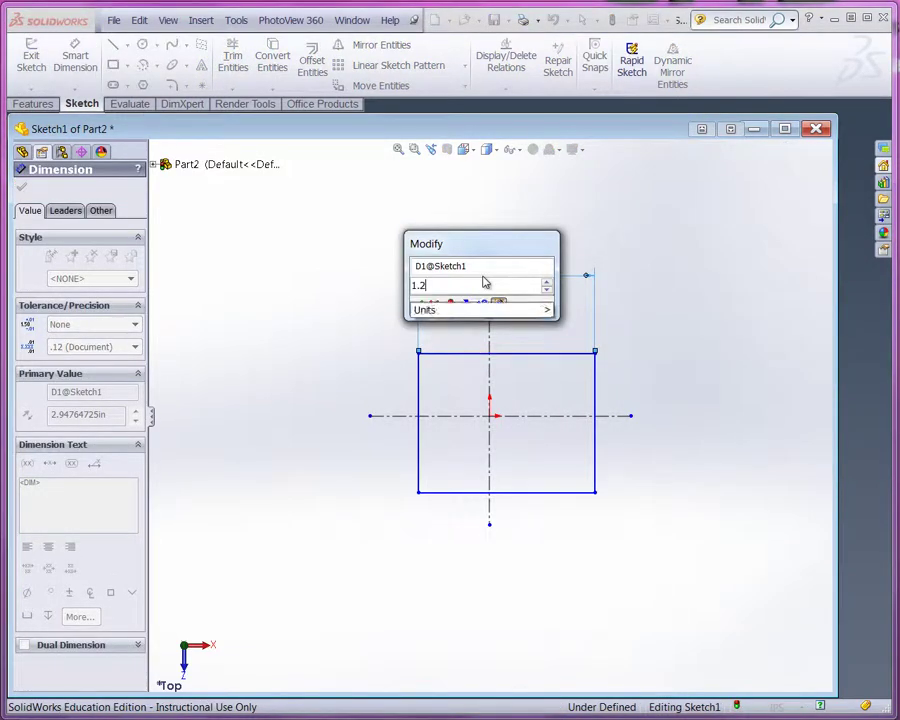
type("0")
key("Return")
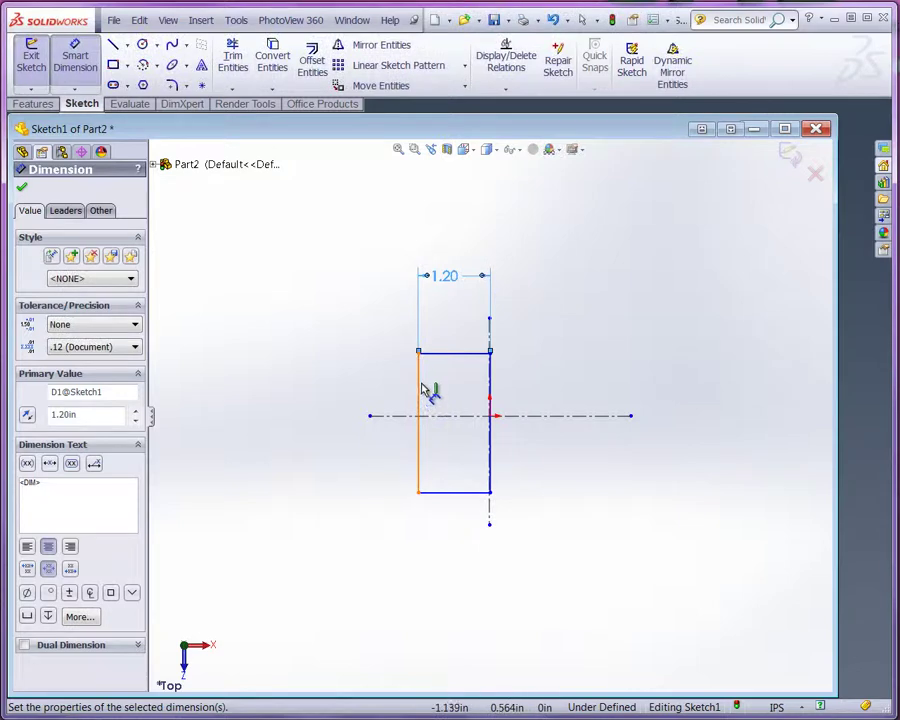
- Dimension the rectangle's left edge and set its height to 1.10 in
left_click(419, 391)
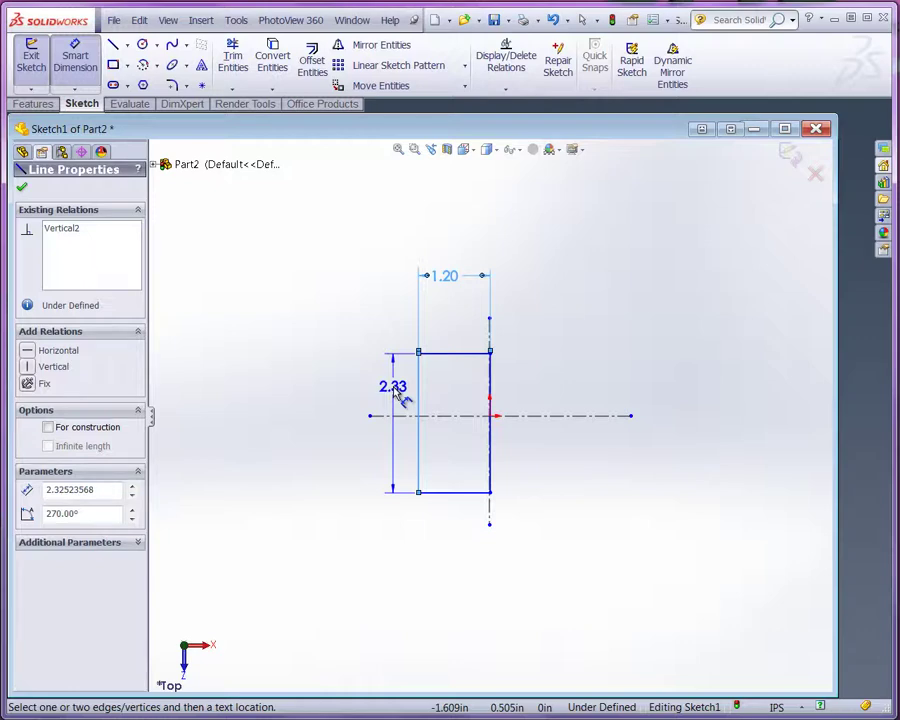
left_click(400, 397)
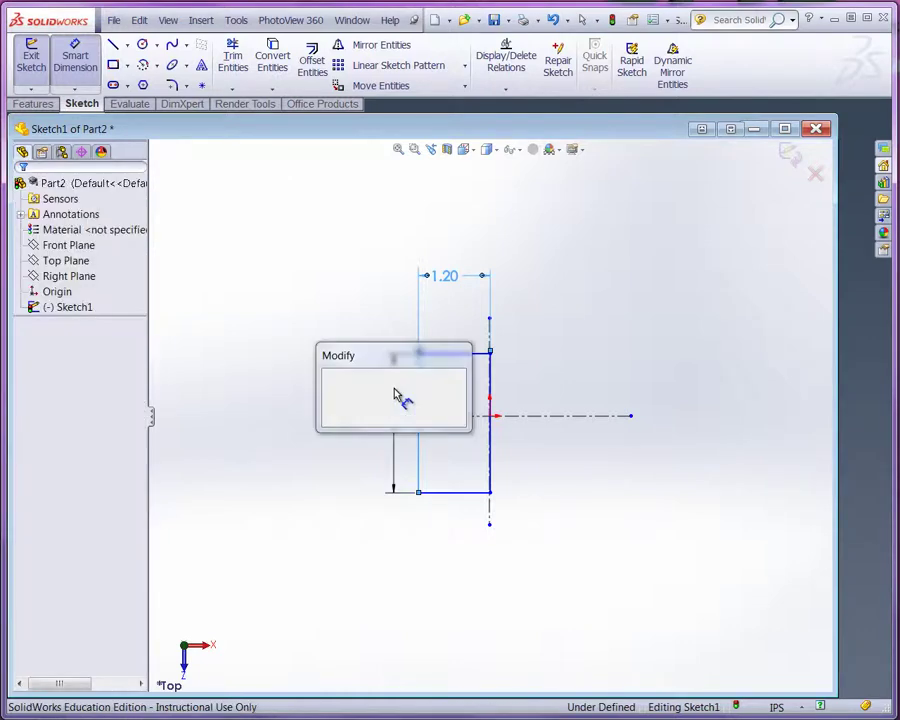
type("1.5")
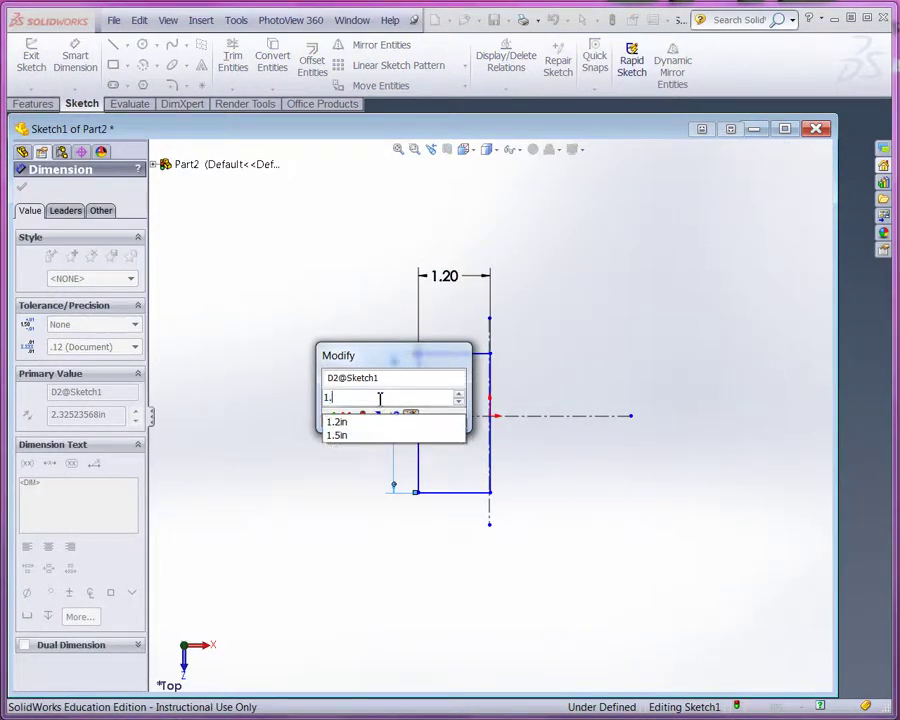
key("Return")
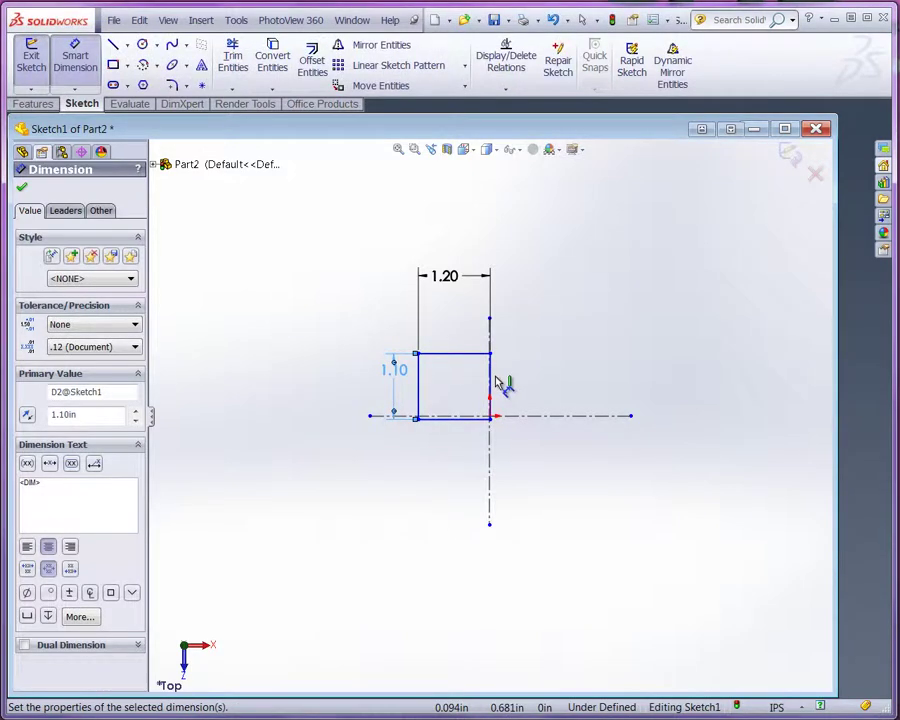
- Dimension the horizontal distance from the rectangle's left edge to the vertical centerline
scroll(493, 395, "down", 6)
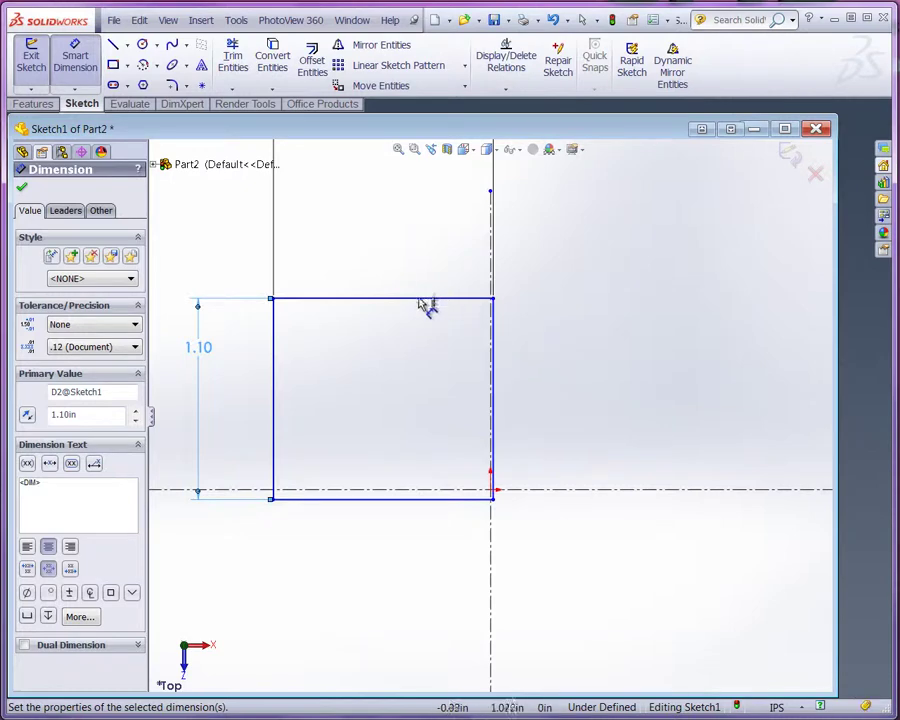
left_click(274, 350)
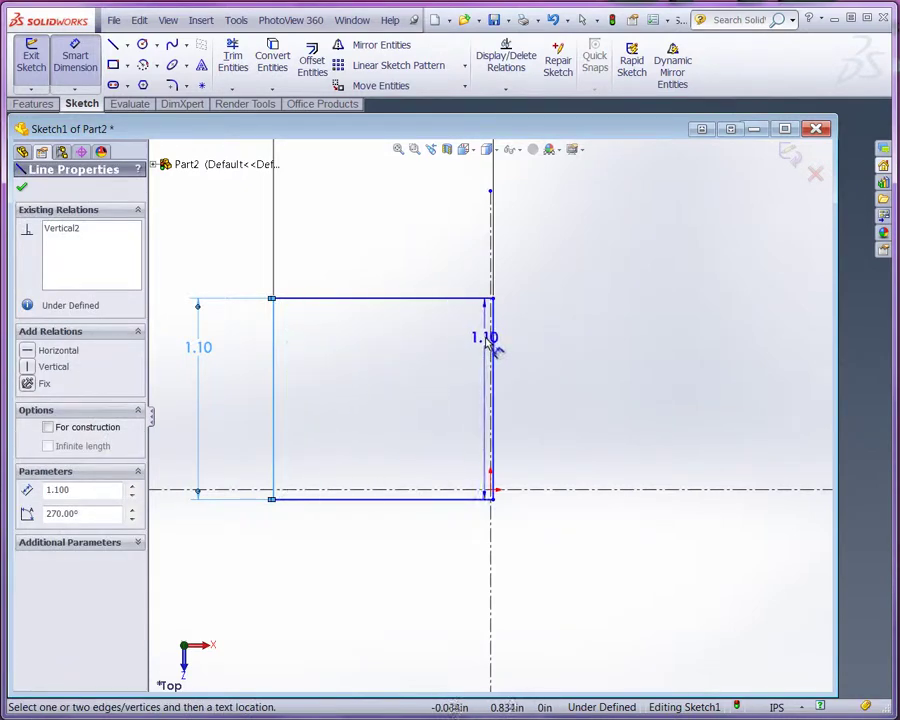
left_click(490, 342)
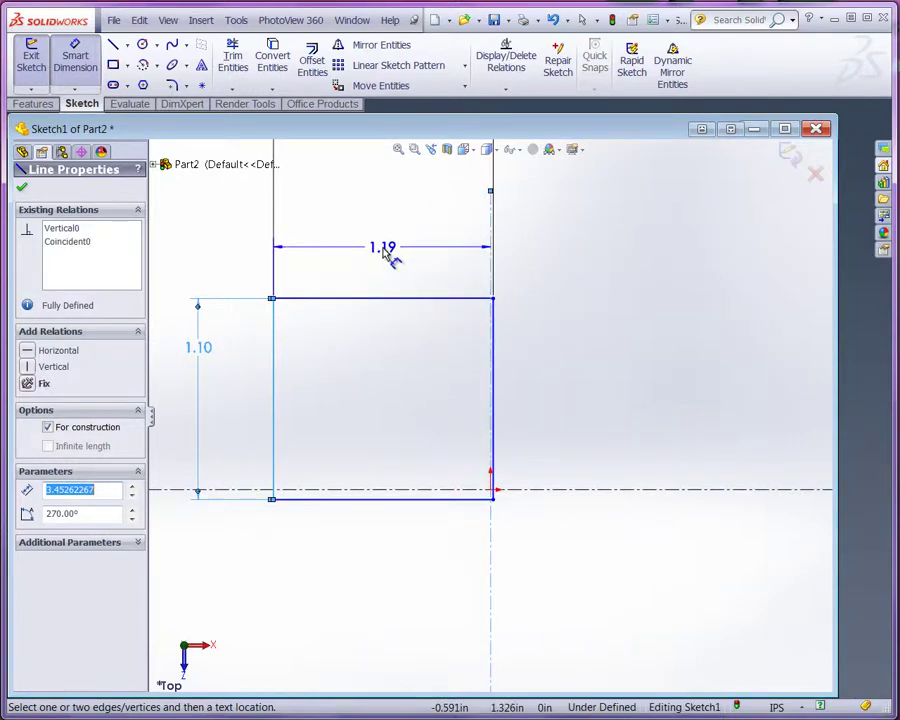
left_click(388, 255)
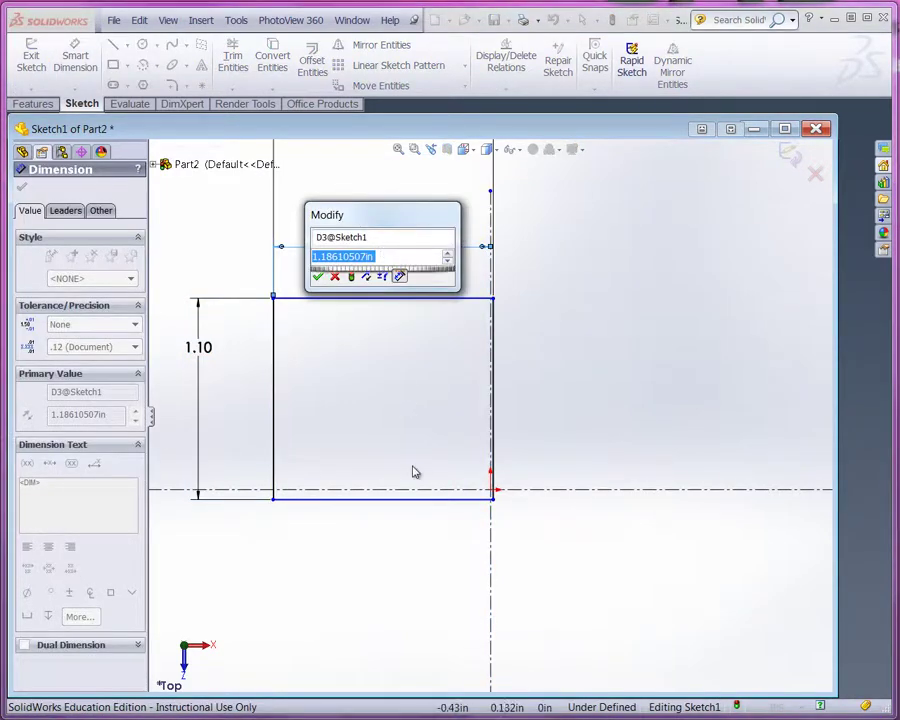
scroll(574, 414, "down", 2)
scroll(570, 416, "up", 4)
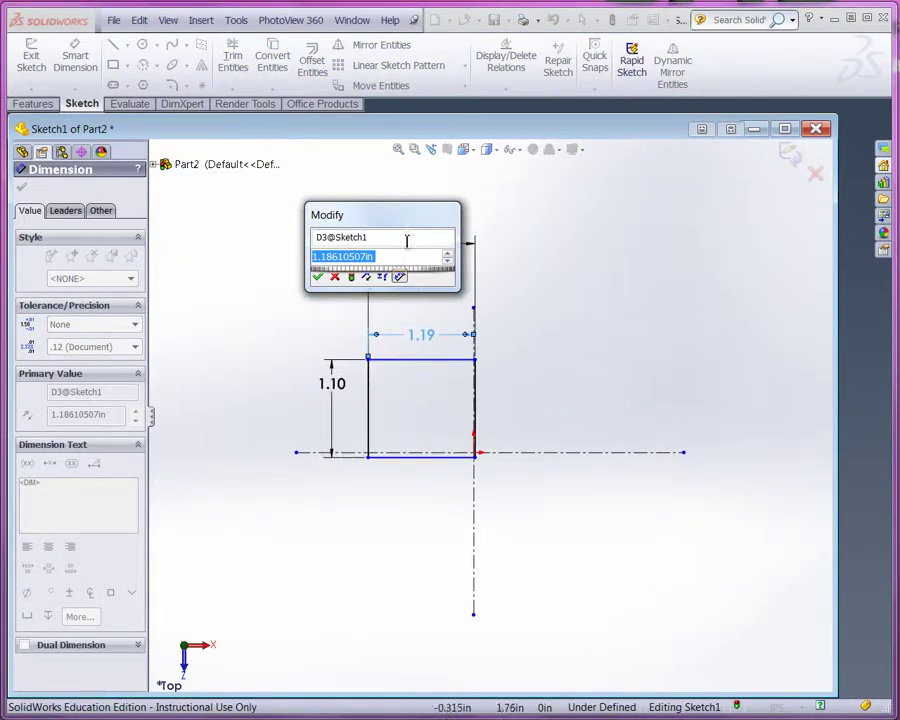
left_click_drag(386, 214, 653, 251)
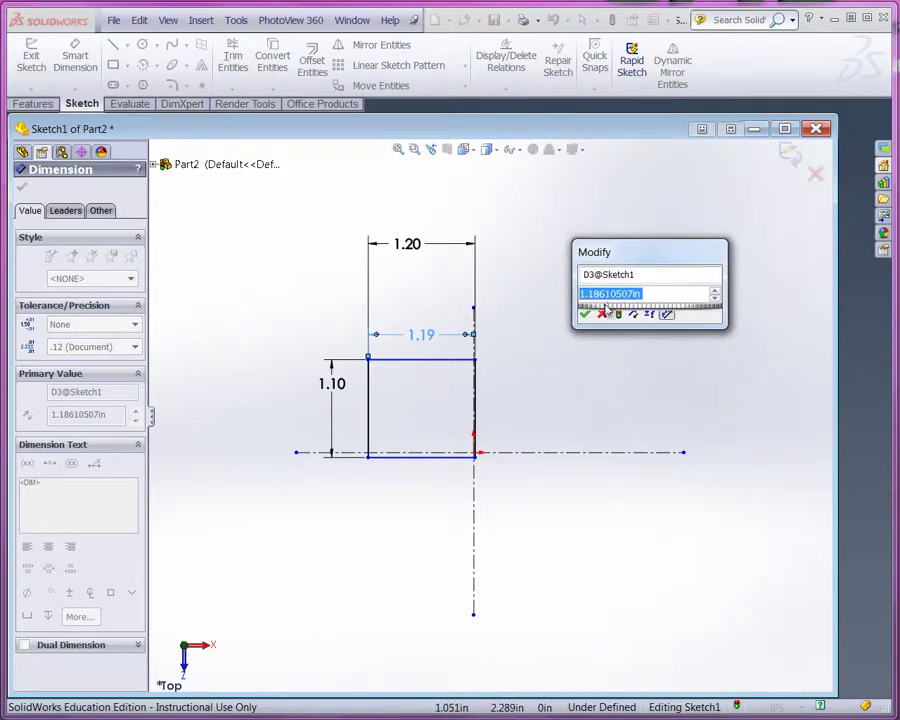
scroll(532, 287, "down", 2)
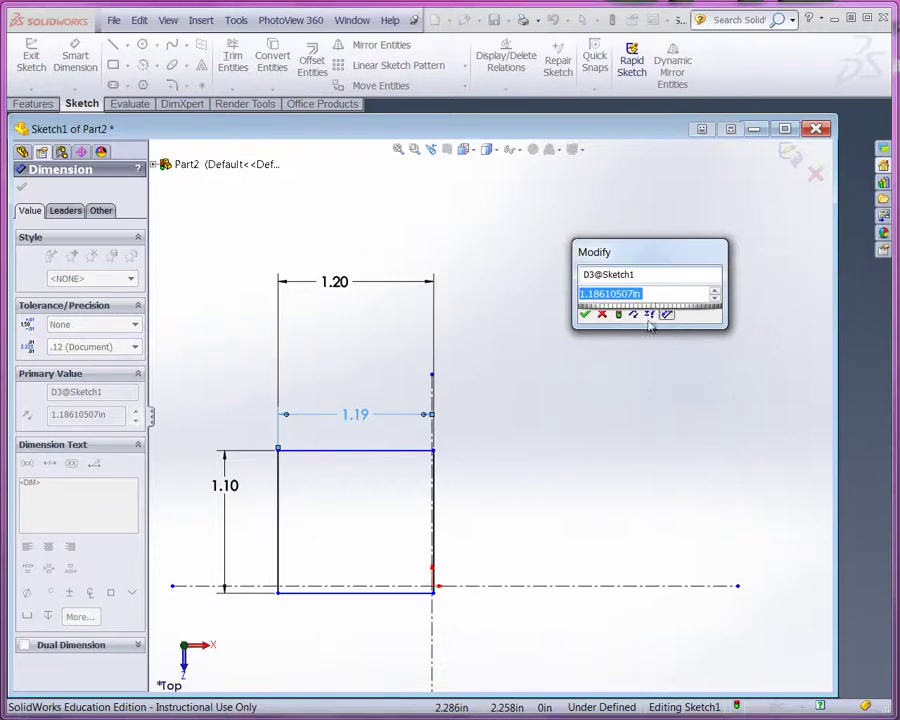
left_click(585, 314)
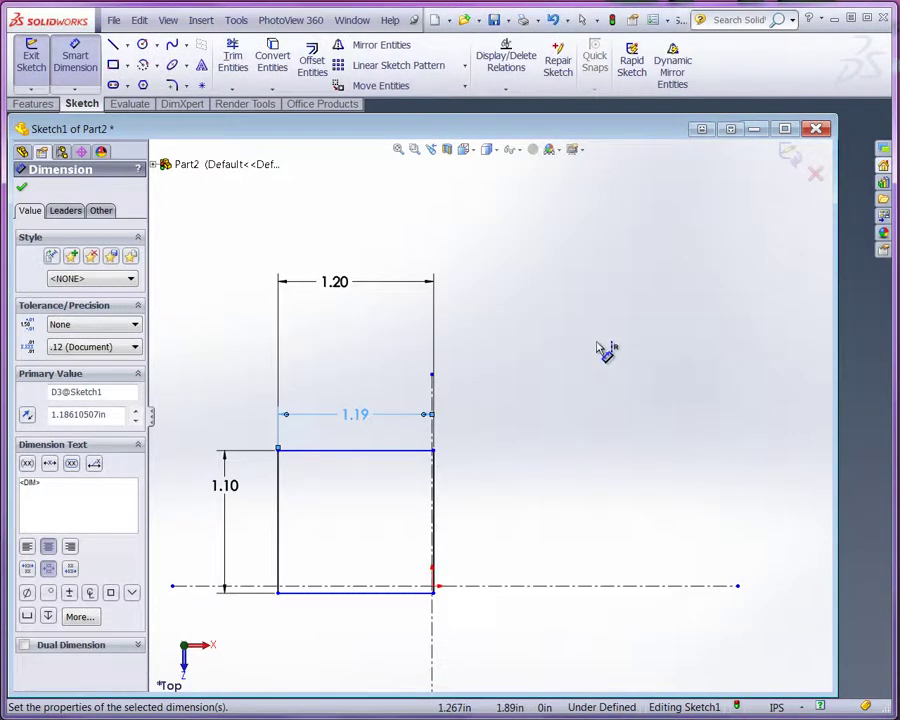
- Show the dimension names and set the left edge's distance to the vertical centerline with the equation ="D1@Sketch1"/2
left_click(170, 21)
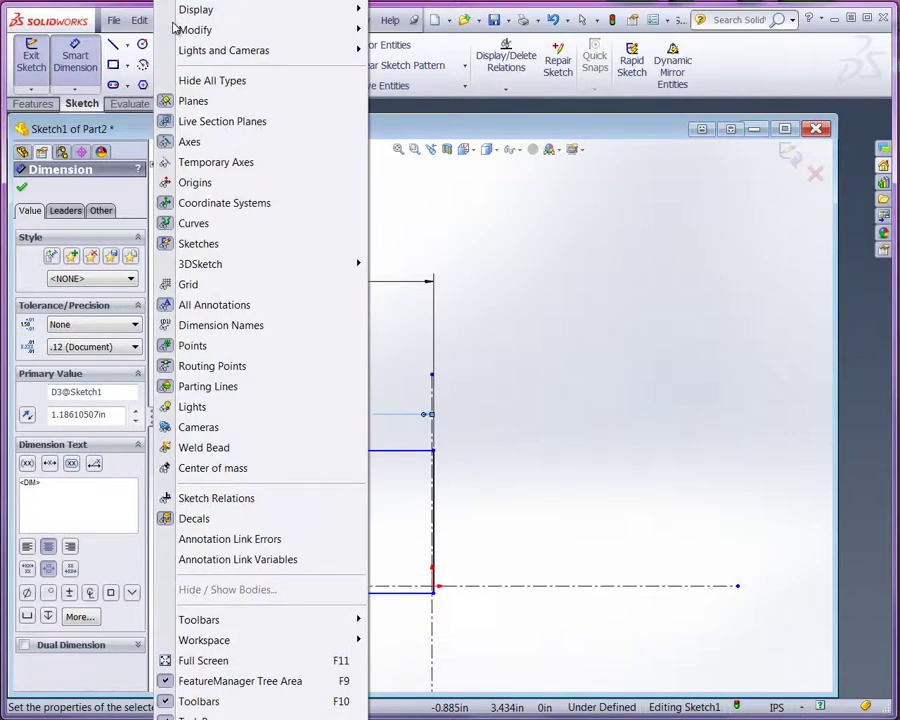
left_click(224, 325)
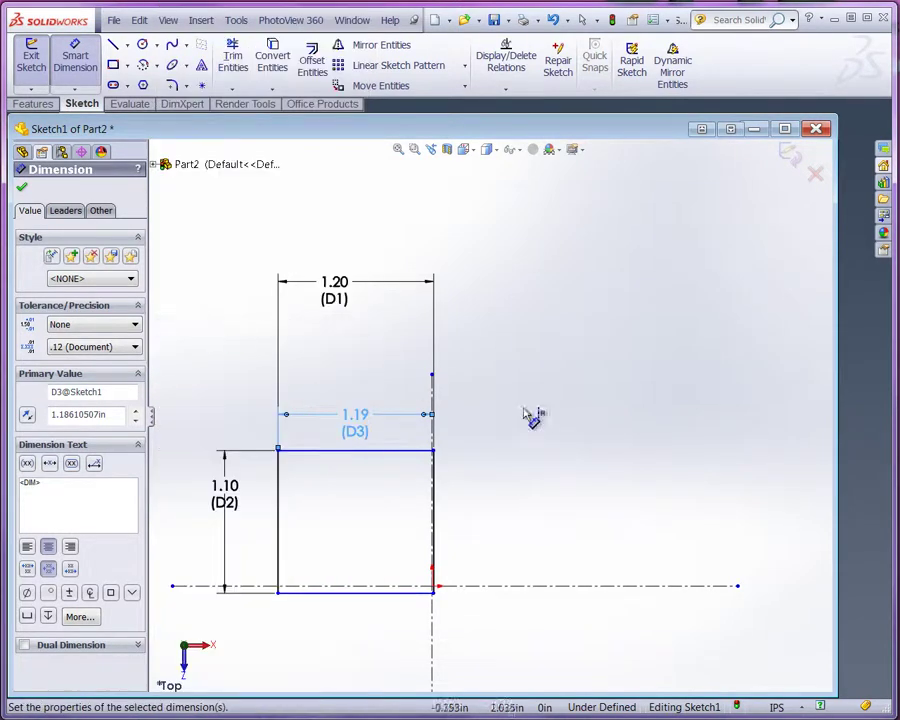
double_click(364, 441)
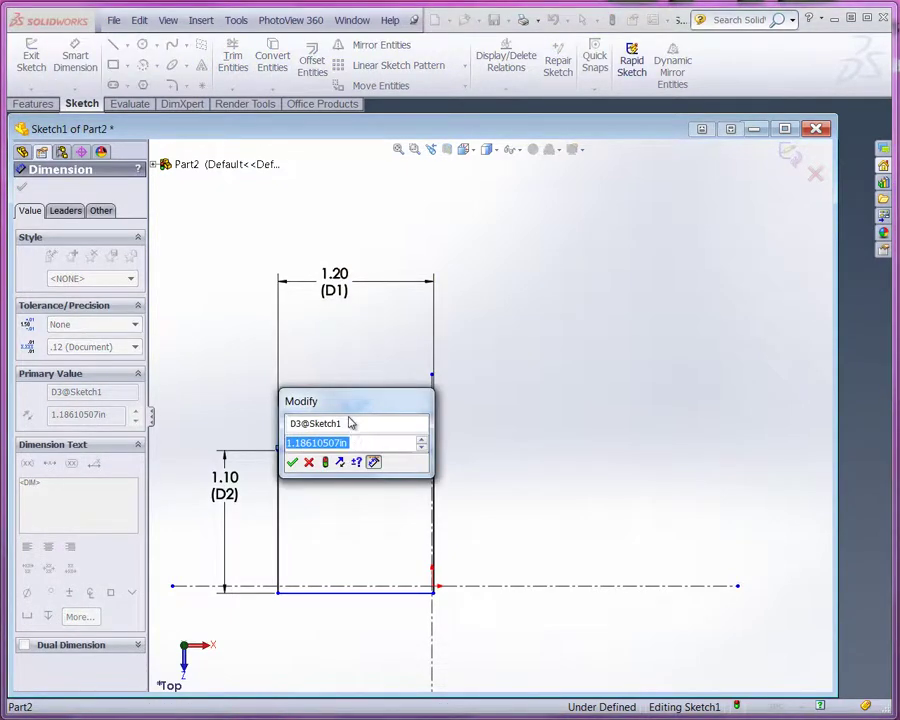
type("=")
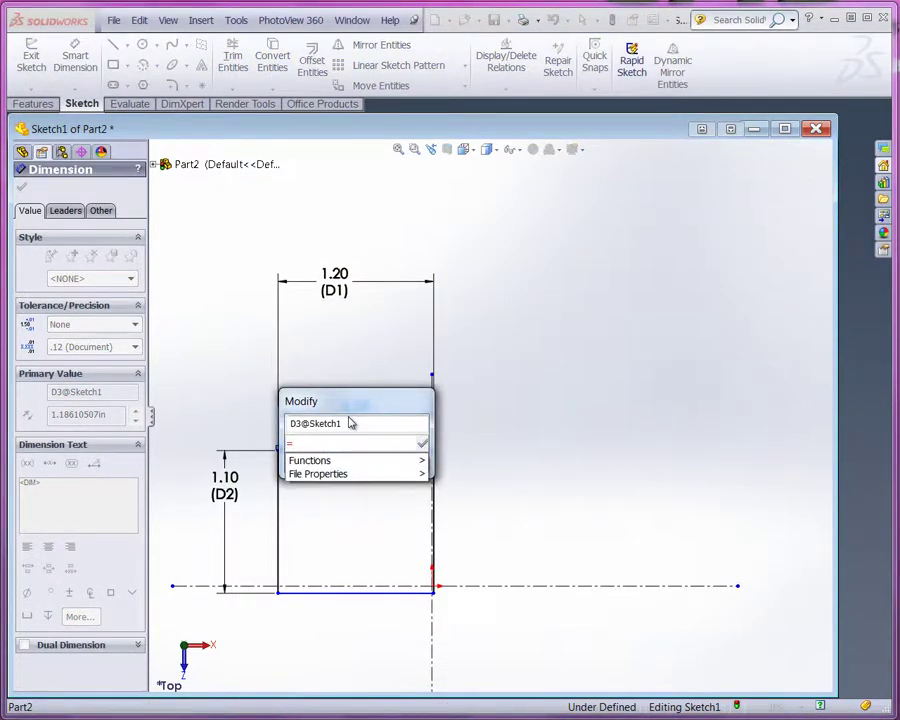
left_click(347, 297)
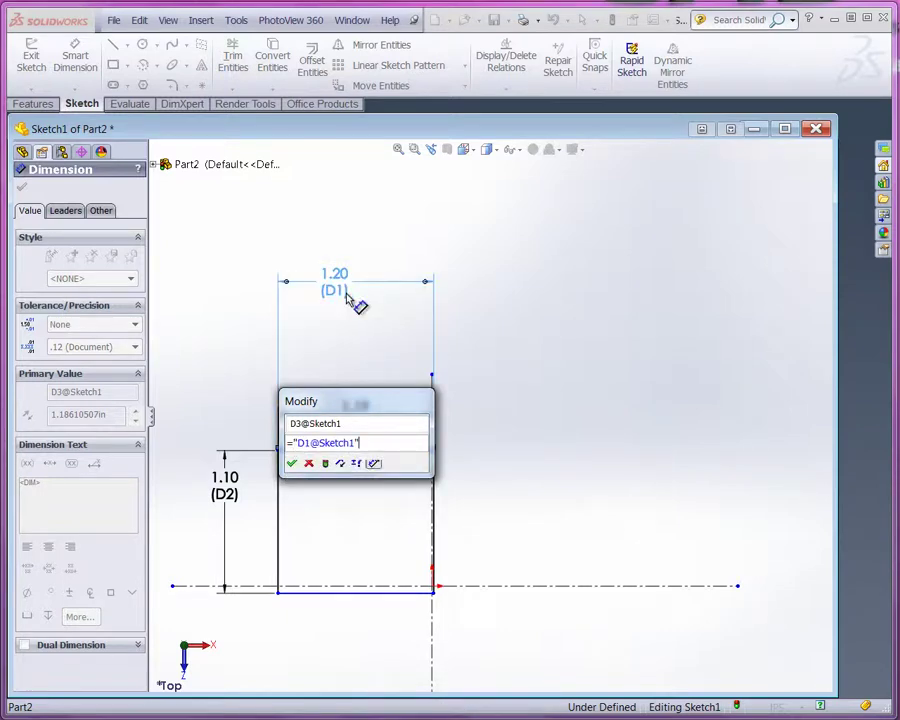
type("/2")
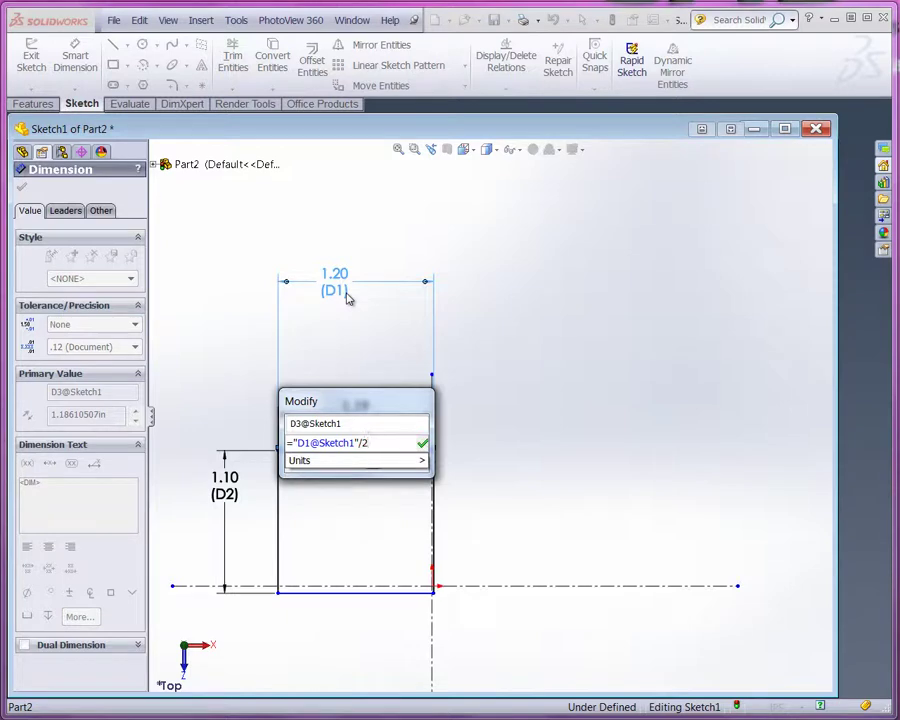
key("Return")
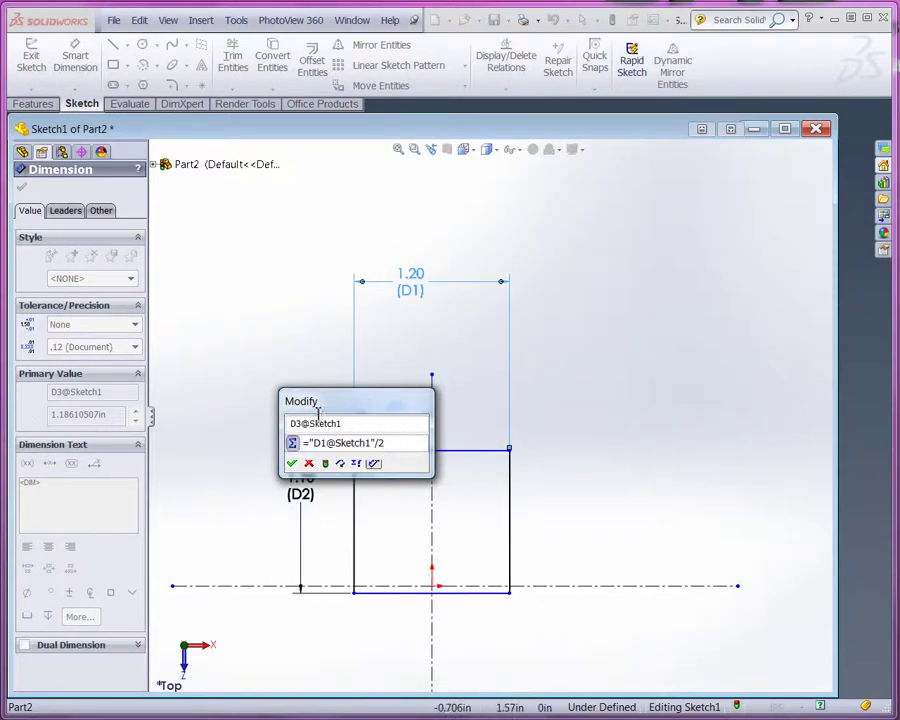
left_click(292, 464)
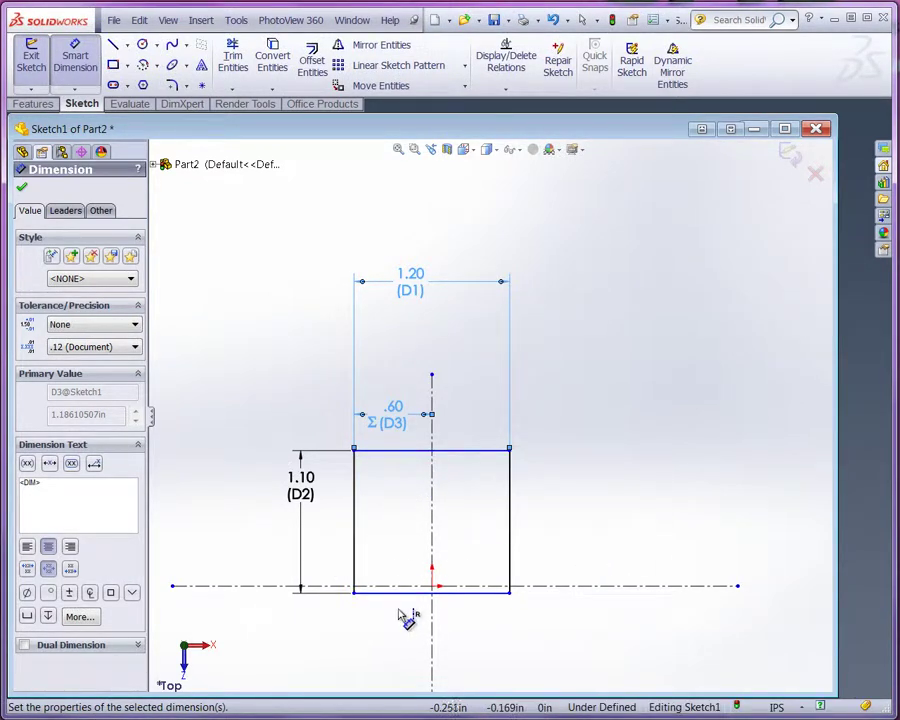
- Dimension the rectangle's top edge to the horizontal centerline and set the distance with the equation ="D2@Sketch1"/2
left_click(405, 456)
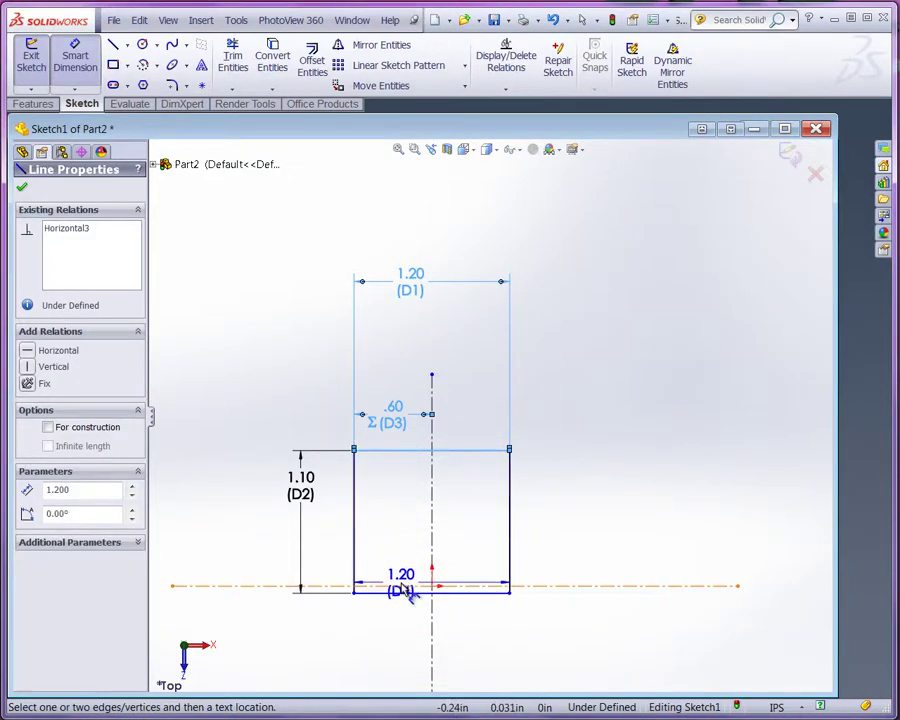
left_click(406, 587)
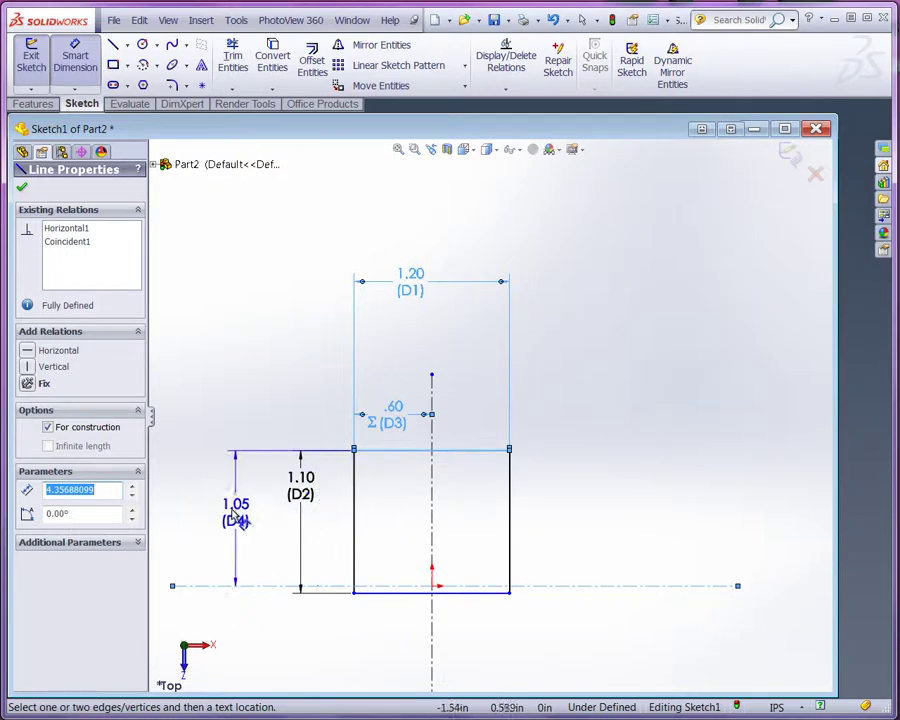
left_click(236, 506)
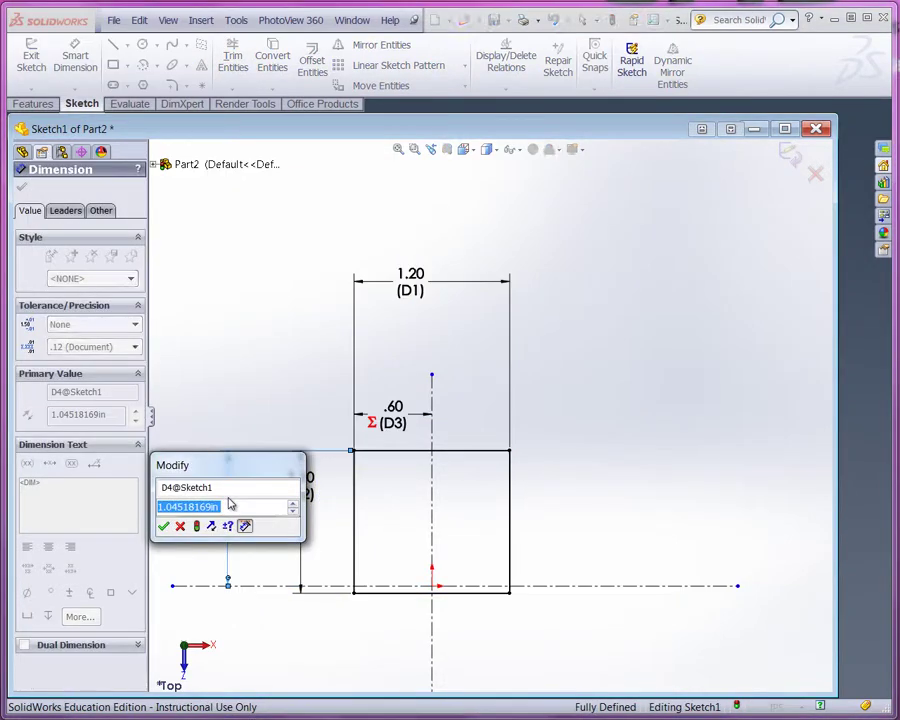
type("=")
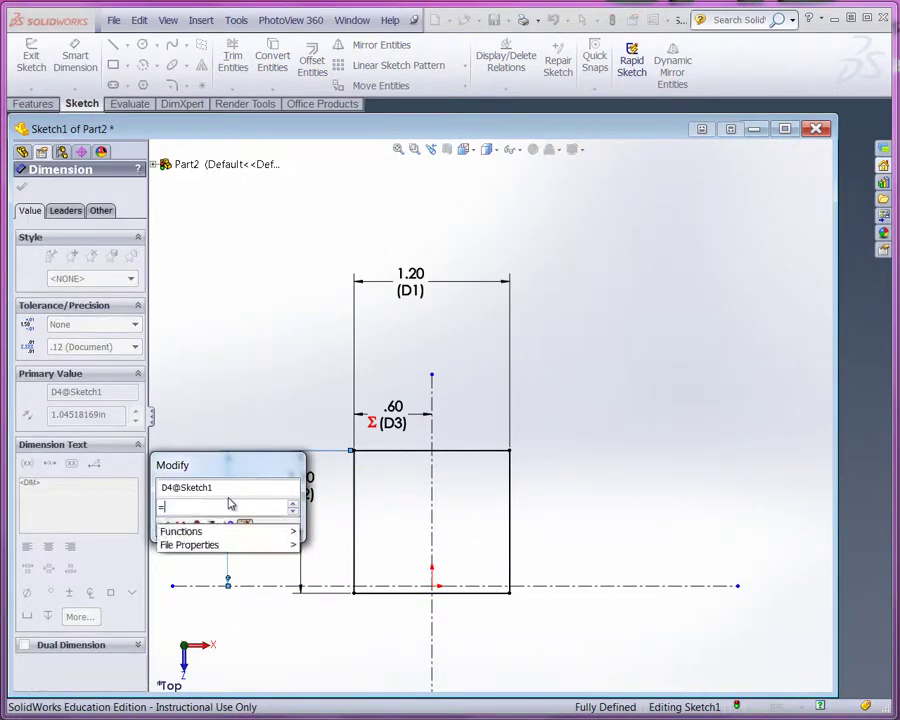
left_click(218, 469)
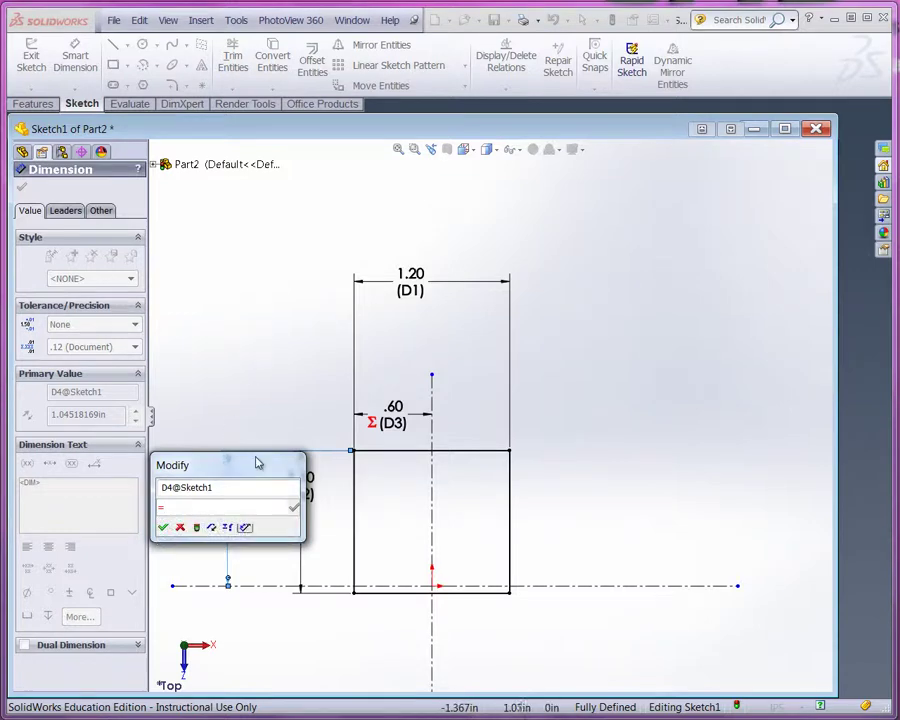
left_click_drag(254, 457, 286, 305)
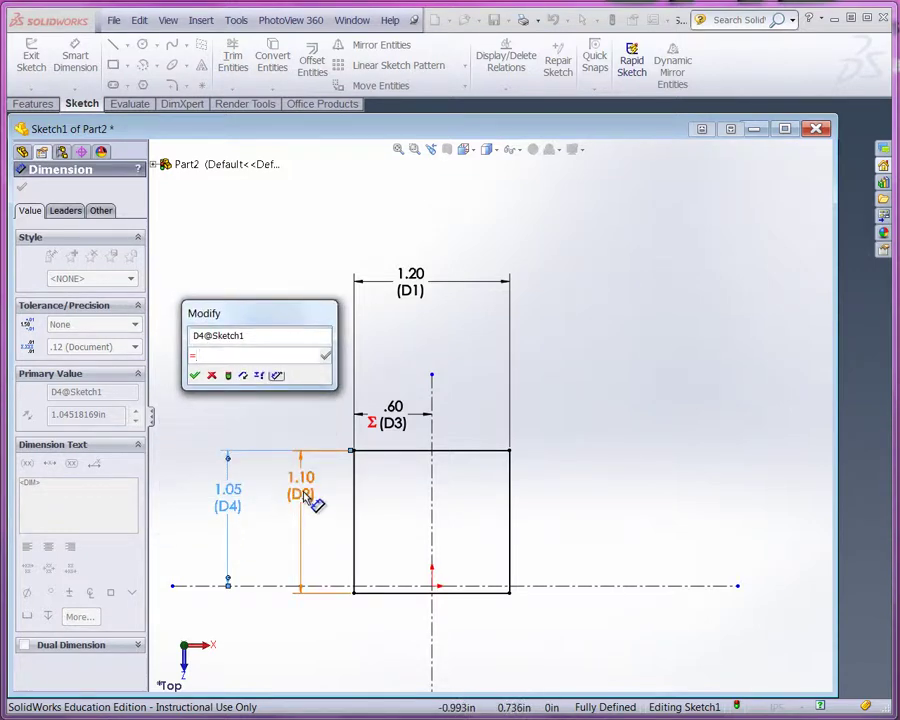
left_click(305, 494)
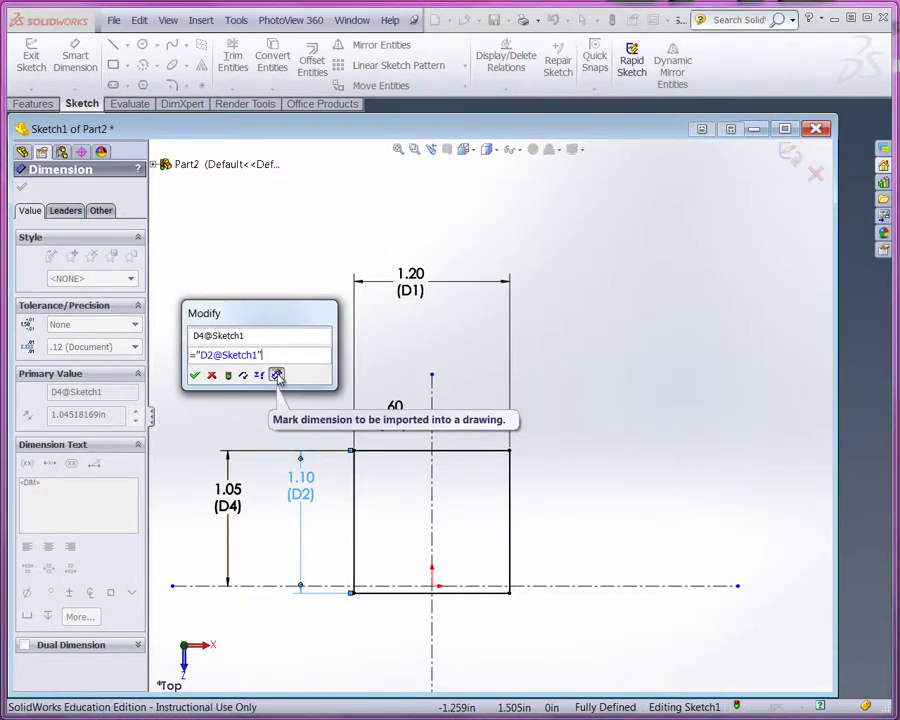
type("/2")
key("Return")
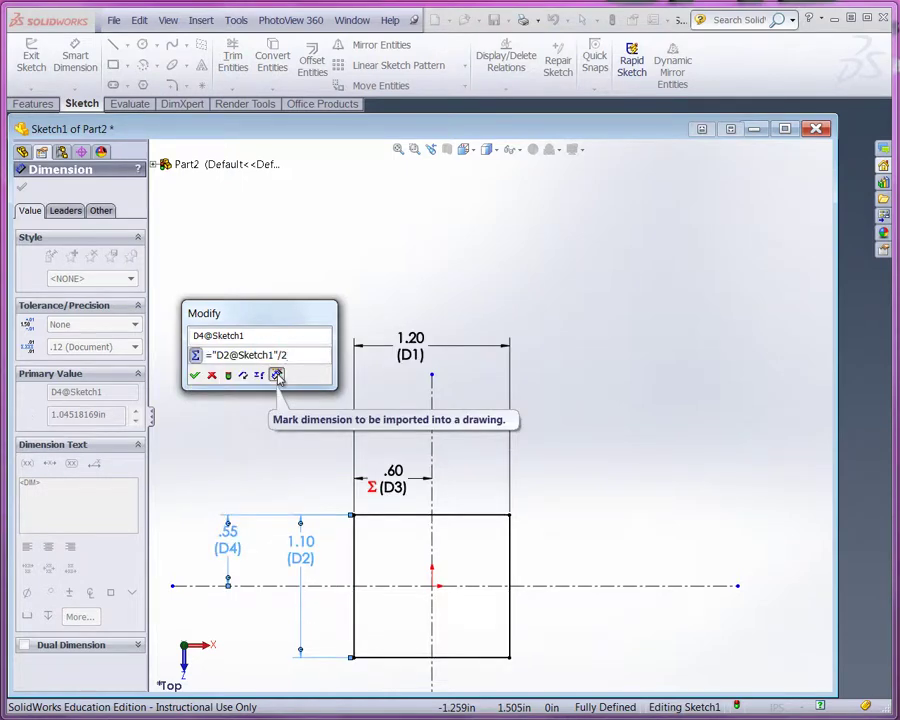
left_click(195, 376)
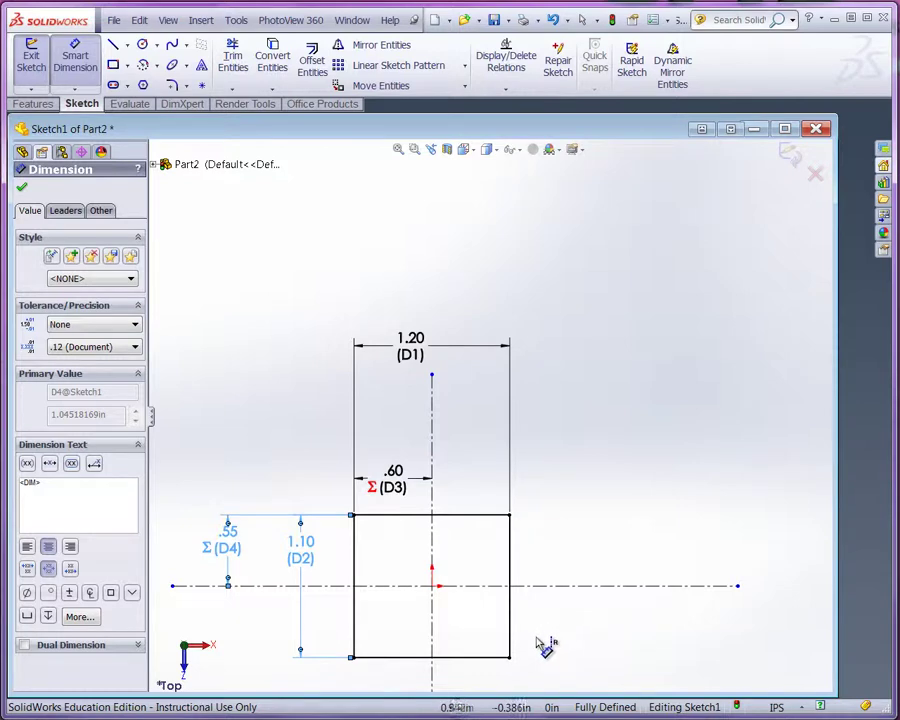
- Extrude the rectangle as a blind boss 0.2 in deep in the reversed direction, below the sketch plane
scroll(452, 640, "down", 3)
scroll(417, 528, "up", 2)
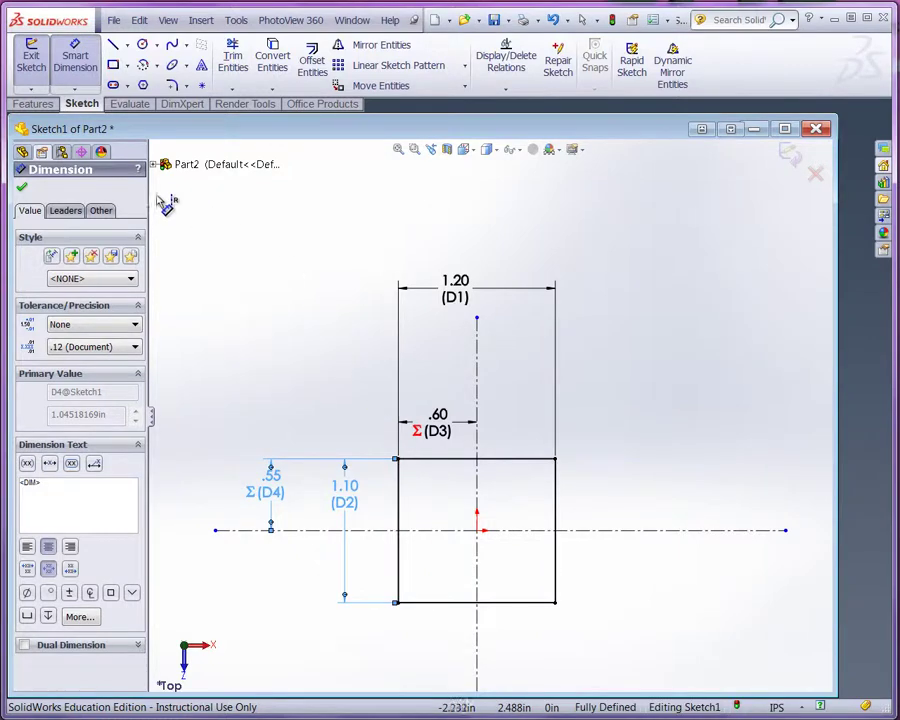
left_click(45, 106)
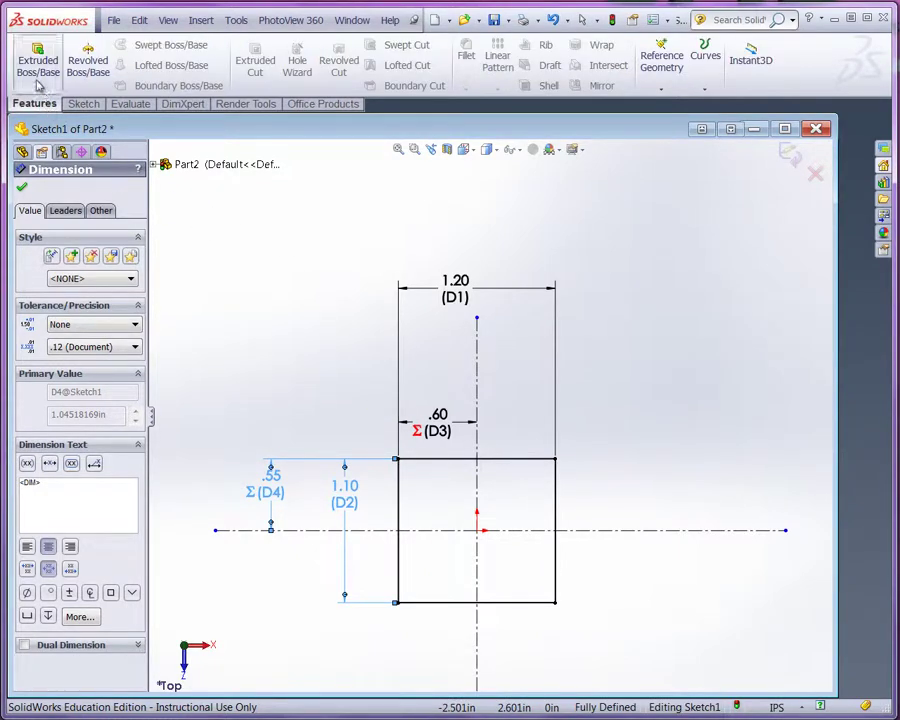
left_click(37, 76)
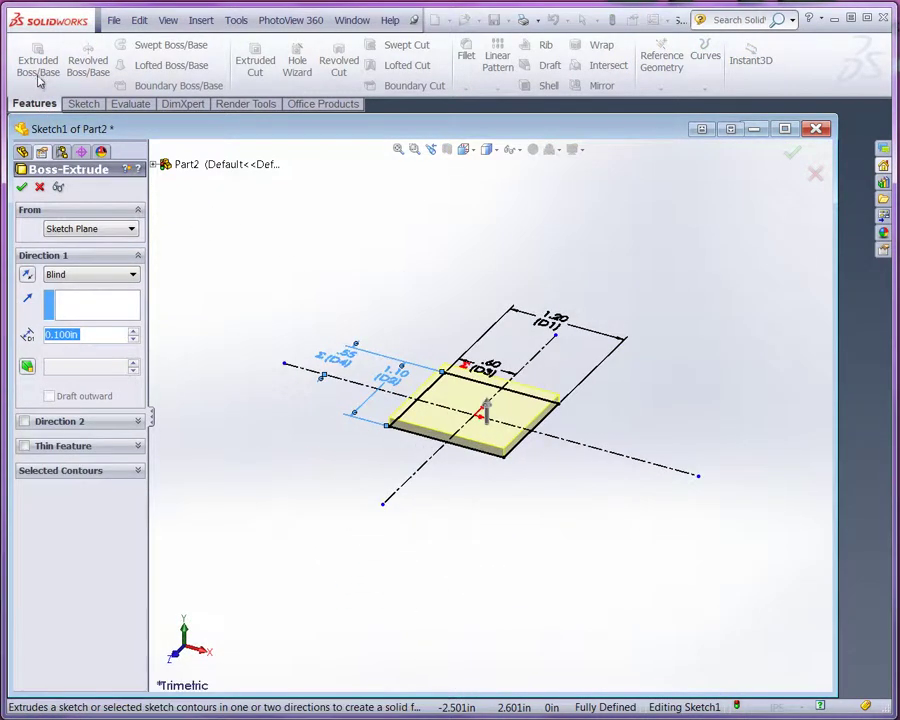
left_click(27, 277)
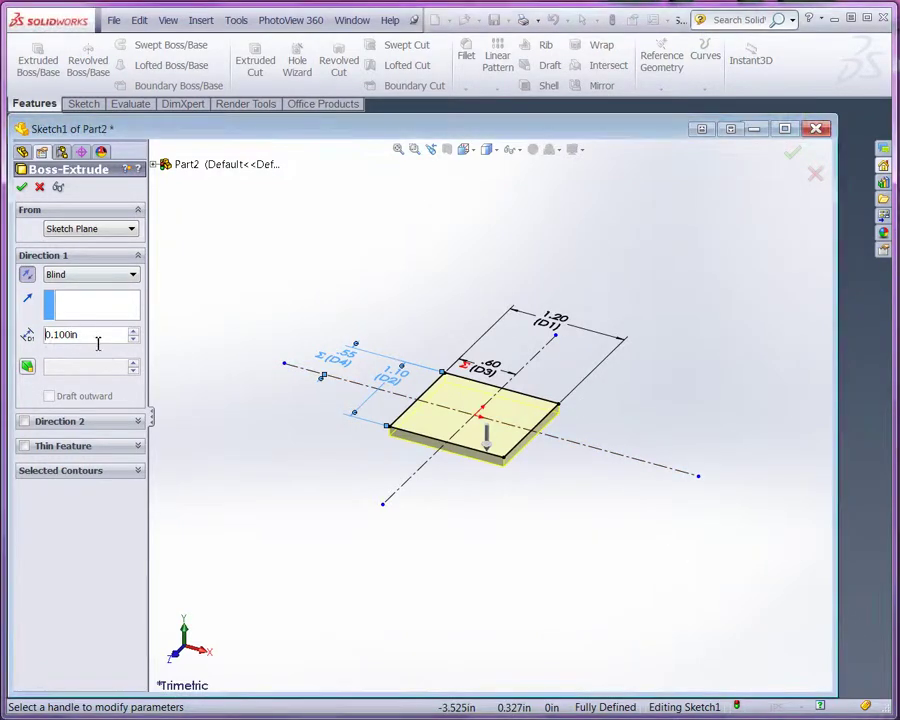
left_click_drag(94, 339, 30, 338)
type(".2")
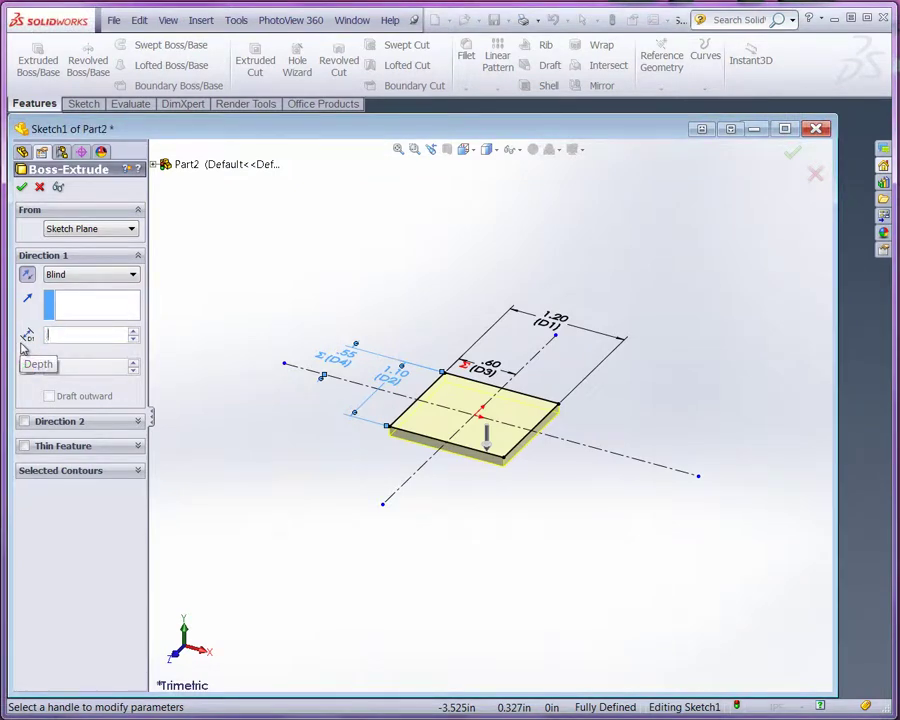
key("Return")
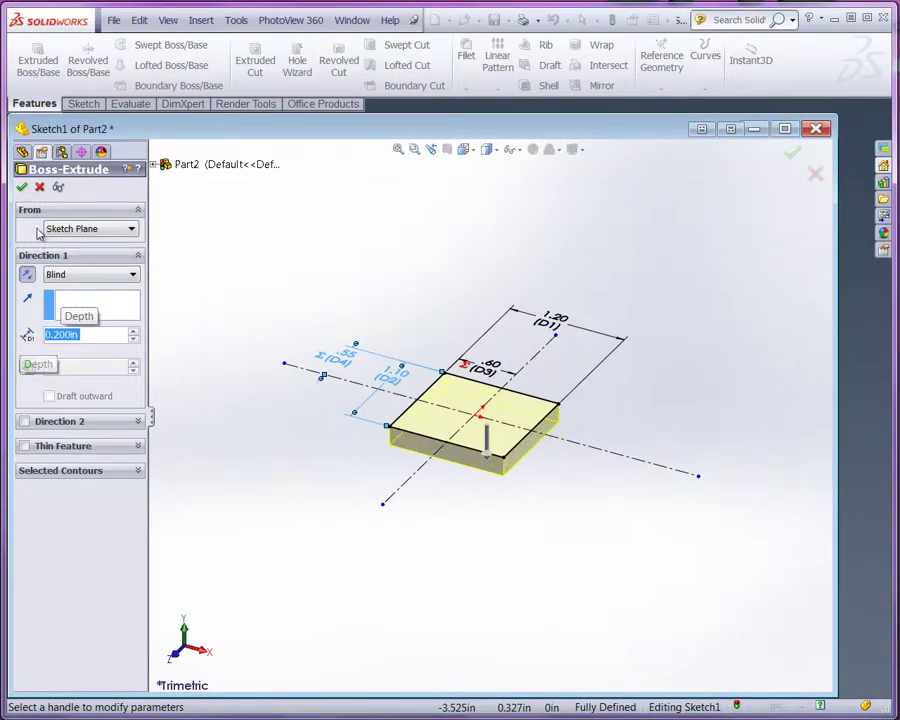
left_click(21, 187)
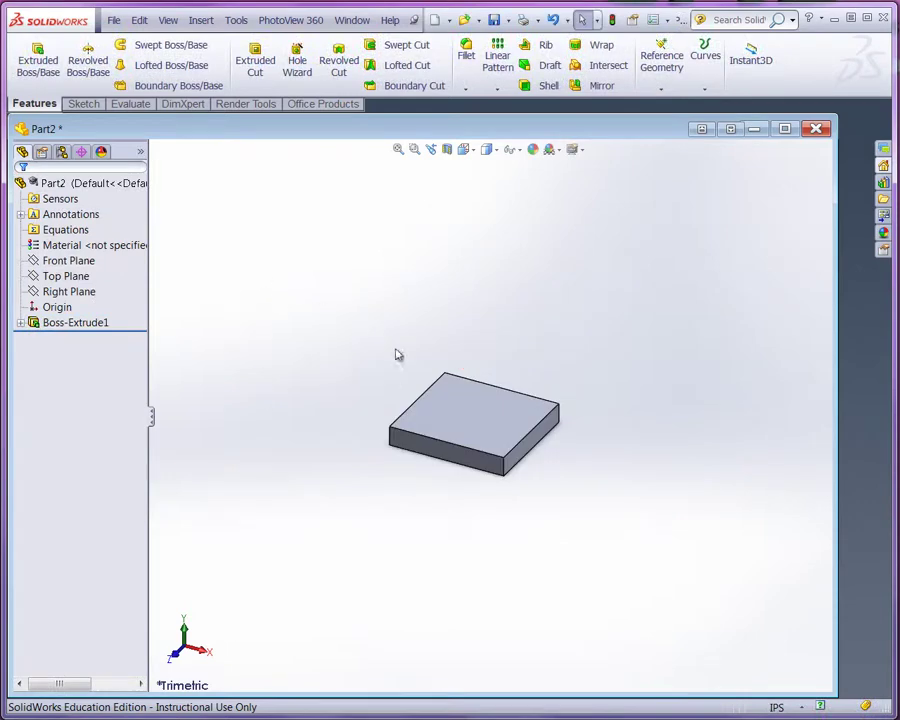
- Reopen the extrusion's sketch for editing and sketch a circle of about 0.20 in radius centered on the origin
left_click(20, 322)
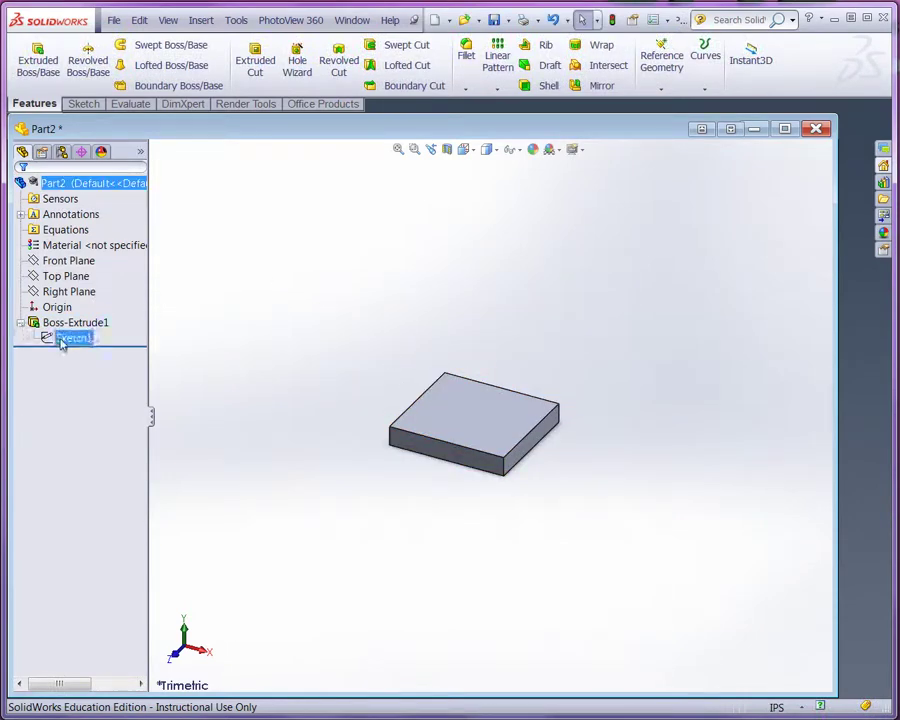
left_click(66, 338)
left_click(77, 305)
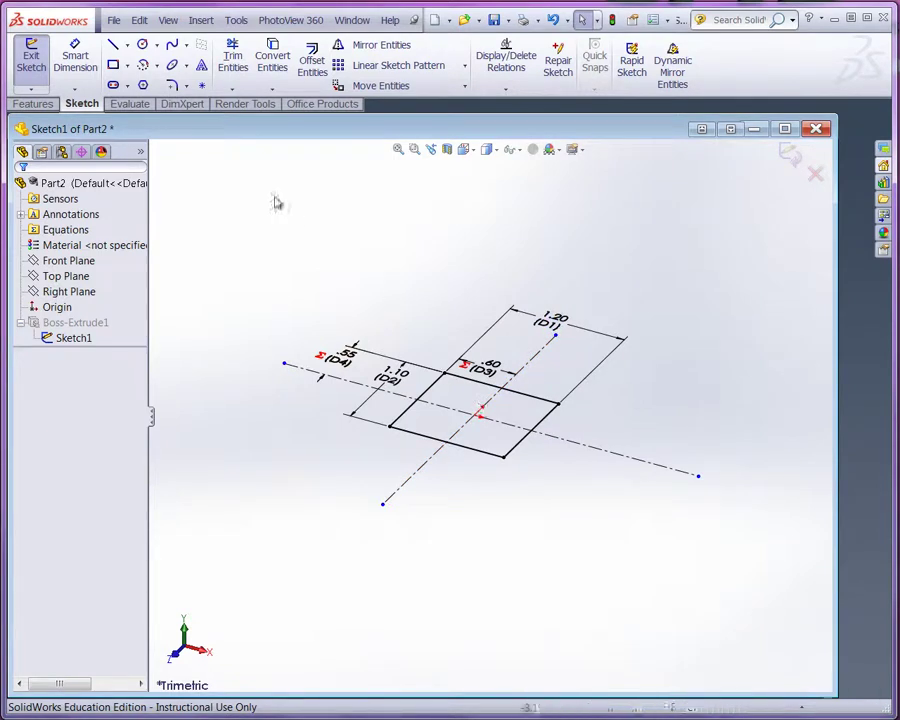
left_click(142, 44)
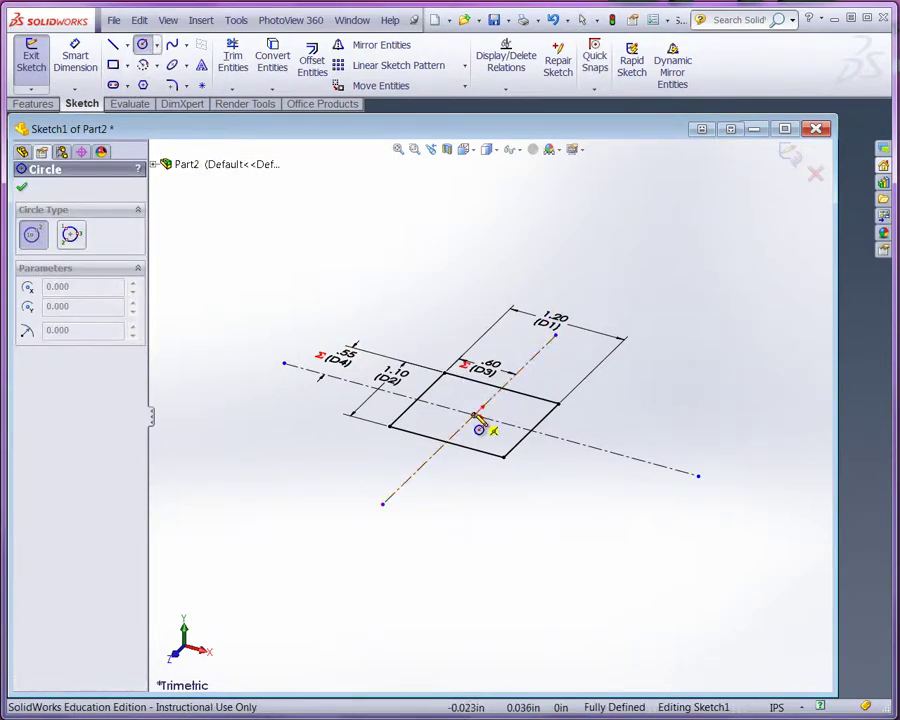
left_click(478, 414)
left_click(498, 420)
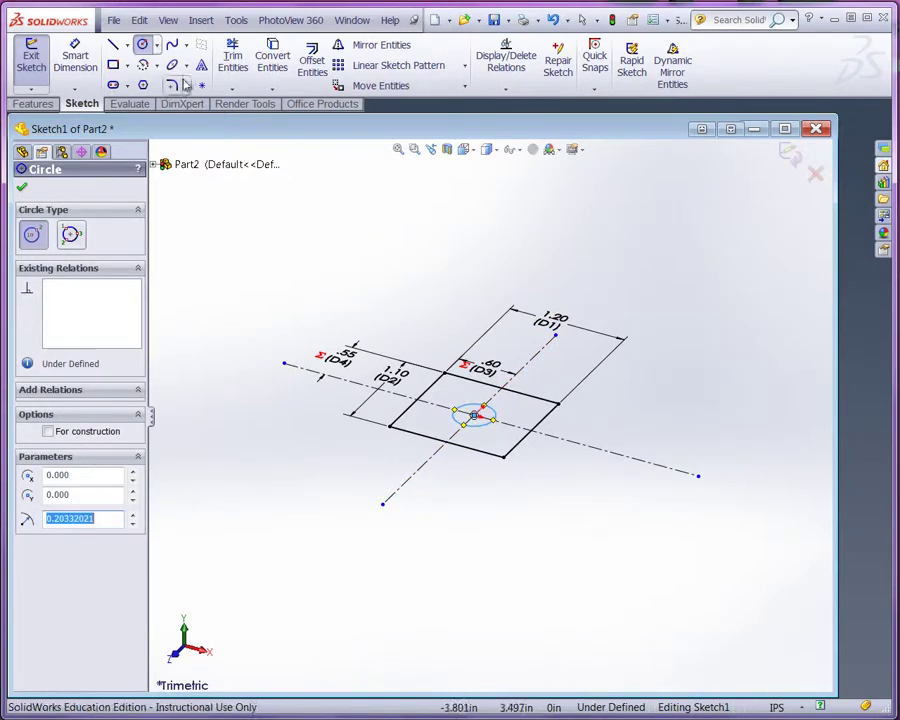
- Dimension the circle's diameter as 0.3 in and exit the sketch to rebuild the plate with the hole
left_click(75, 58)
scroll(480, 418, "down", 2)
scroll(480, 418, "down", 3)
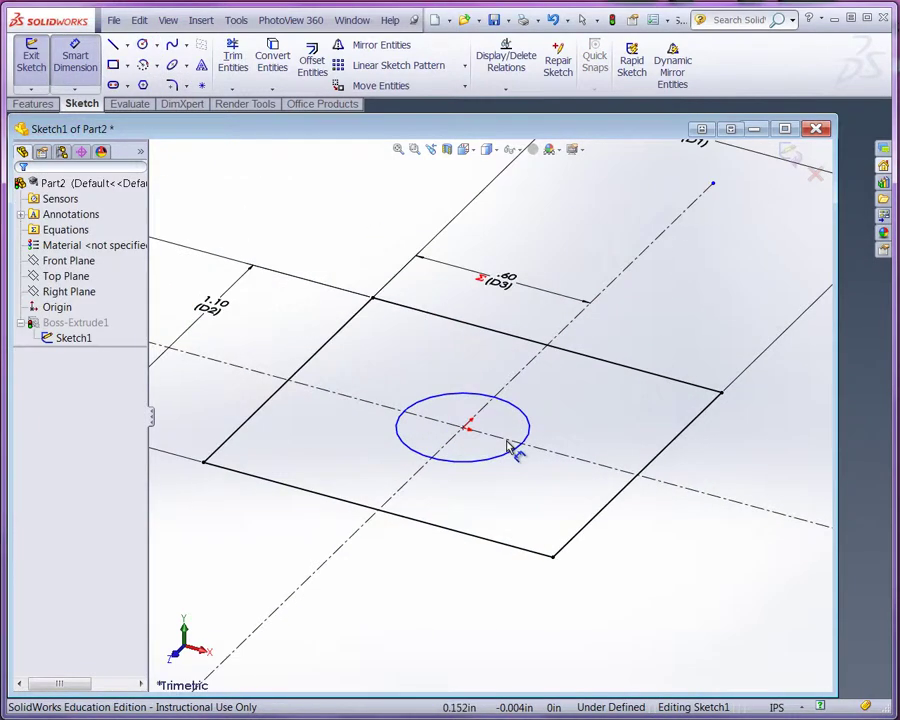
left_click(514, 458)
left_click(612, 449)
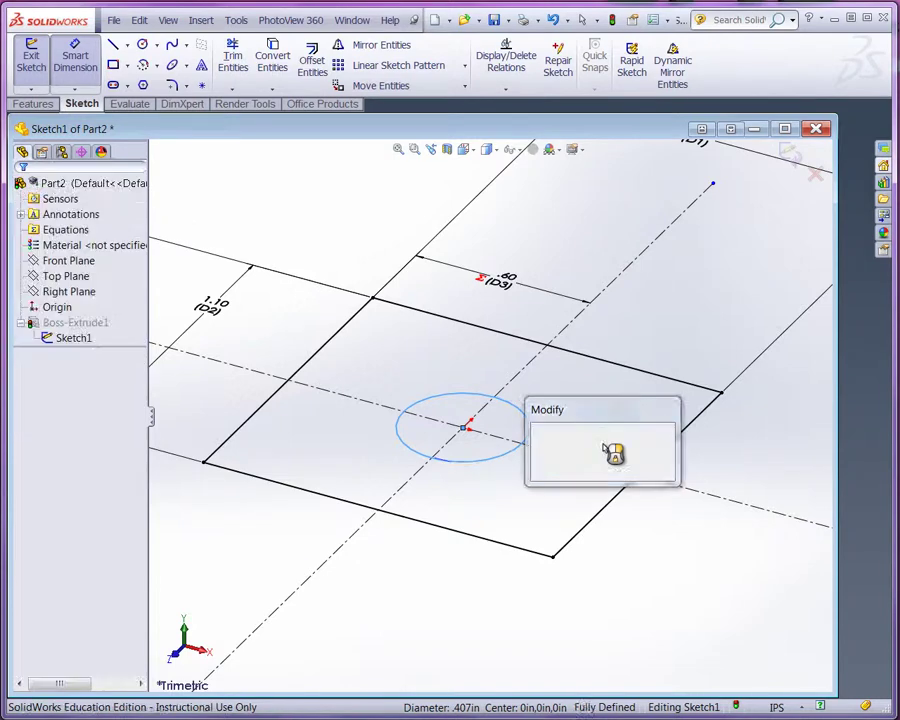
type(".3")
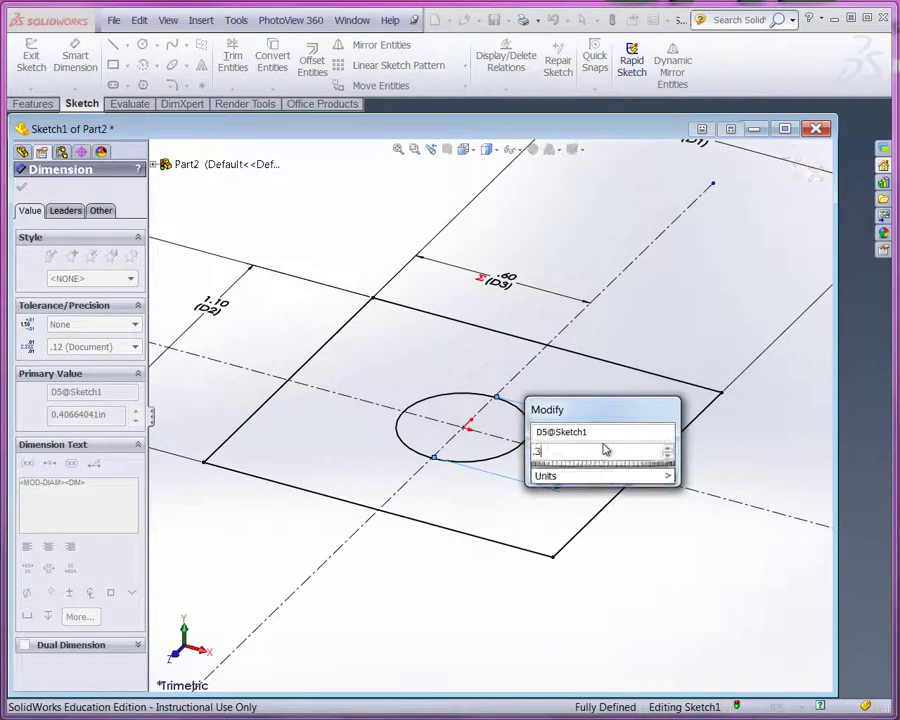
key("Return")
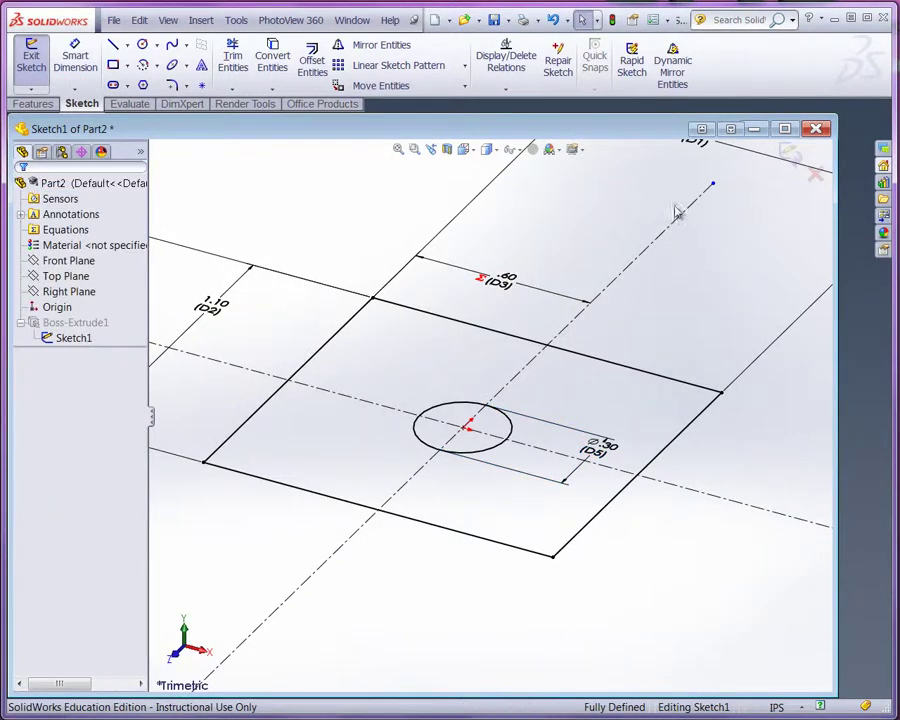
left_click(789, 155)
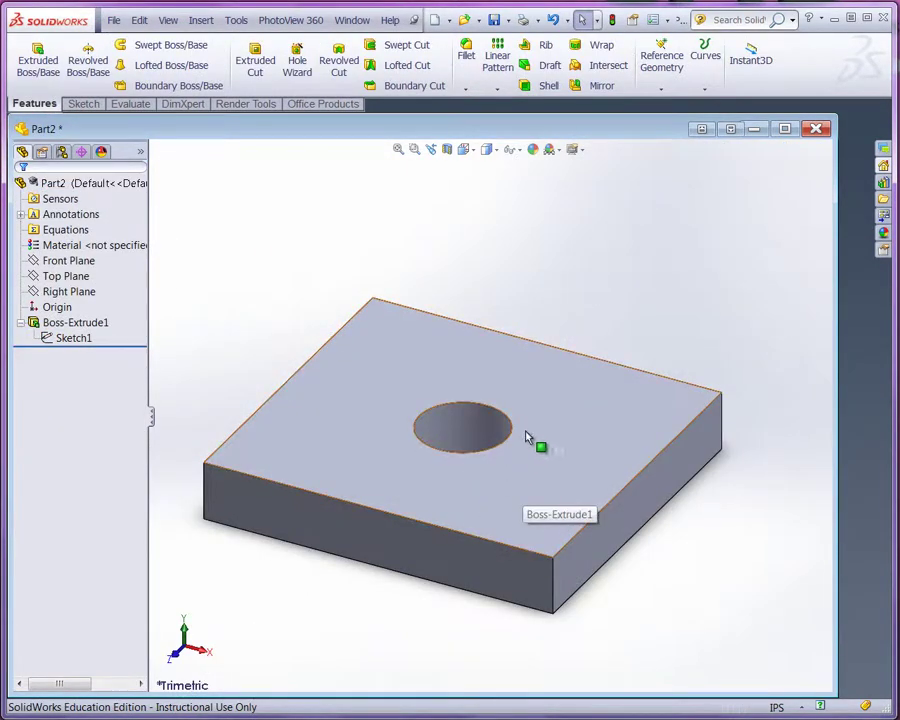
mouse_move(528, 438)
middle_mouse_down()
mouse_move(516, 538)
mouse_move(517, 430)
middle_mouse_up()
scroll(496, 518, "up", 5)
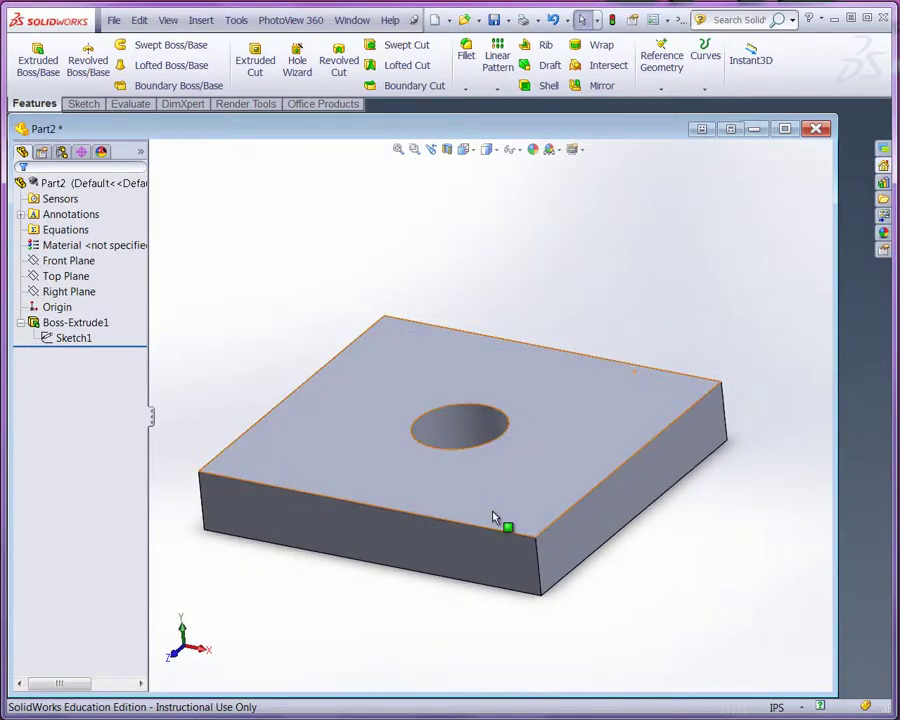
middle_click_drag(562, 524, 547, 543)
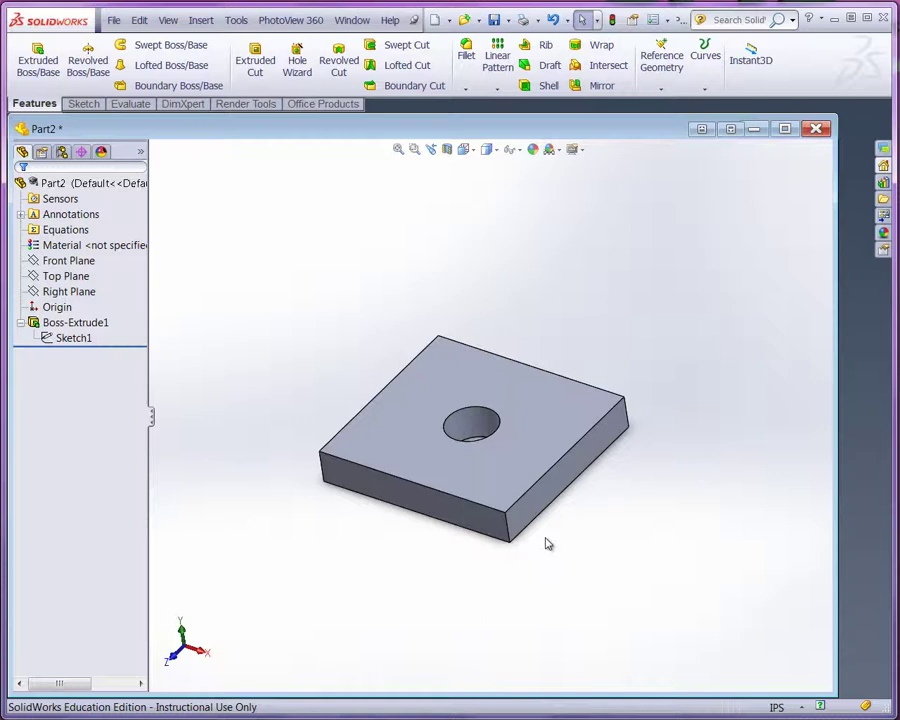
- Select the Right Plane and stretch its lower boundary well below the plate
scroll(502, 472, "up", 1)
scroll(475, 510, "up", 2)
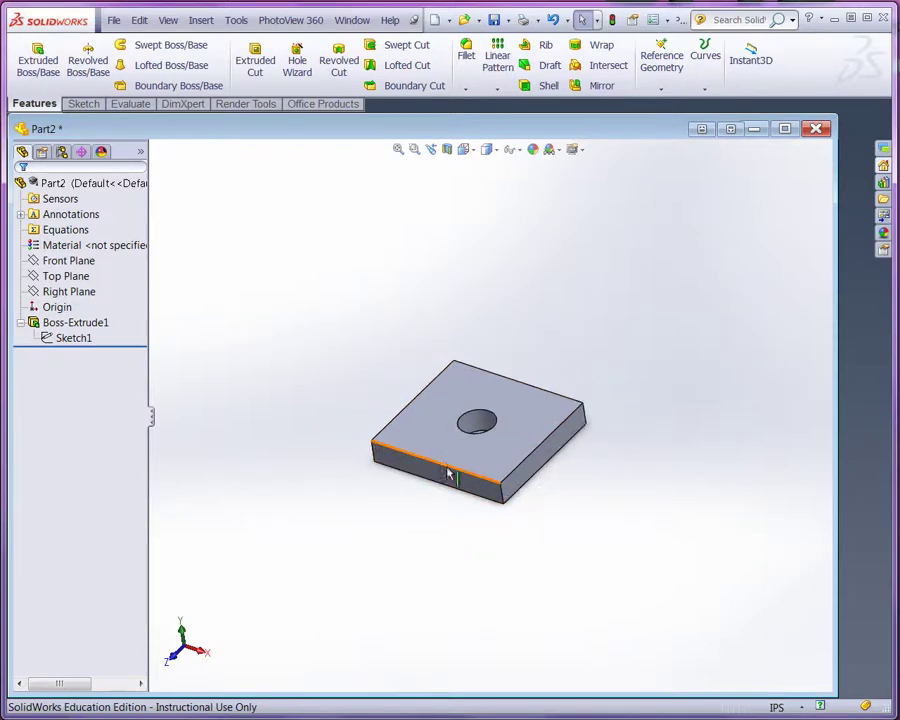
left_click(58, 292)
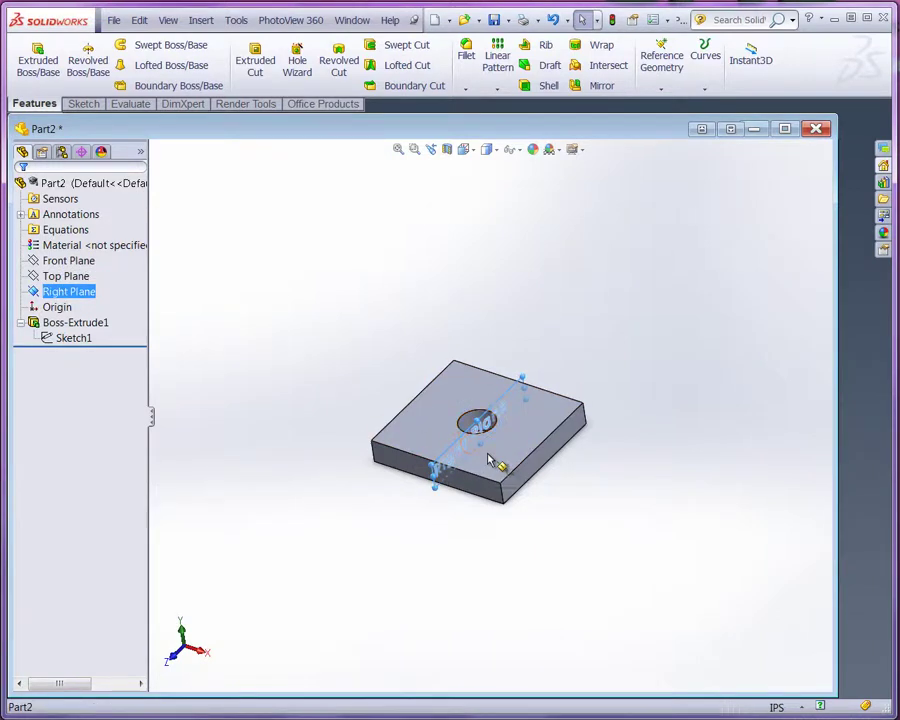
left_click_drag(481, 445, 493, 589)
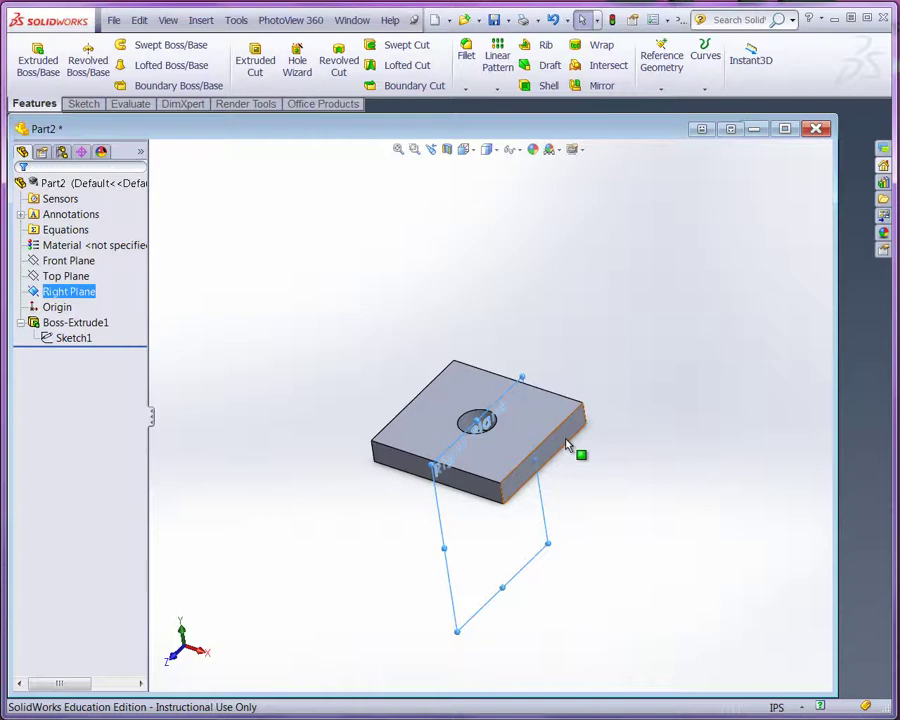
left_click(604, 363)
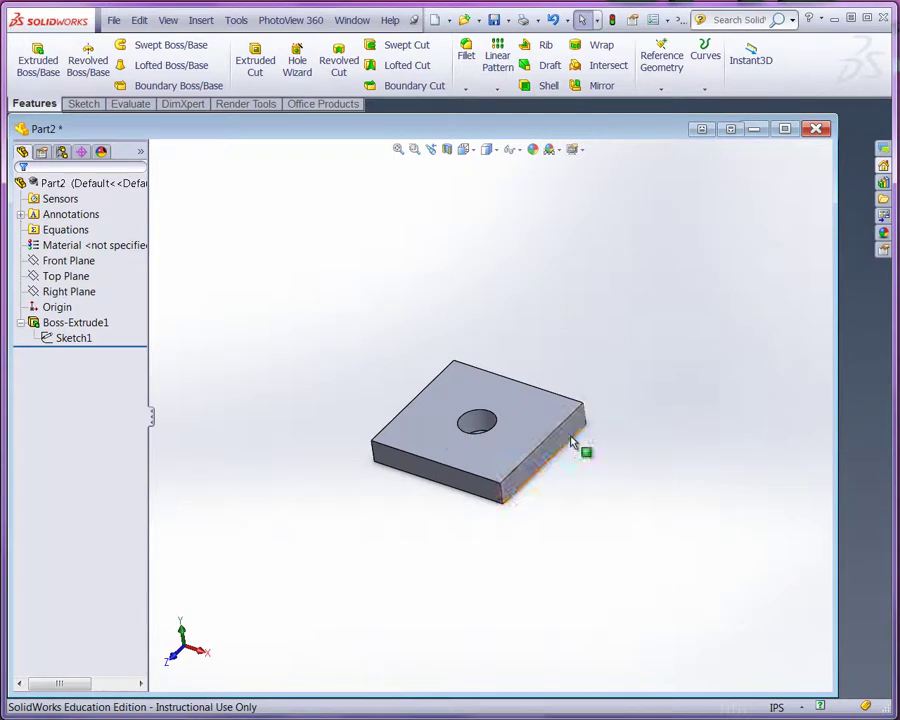
- Start a new sketch on the plate's narrow side face on the +X side
left_click(572, 441)
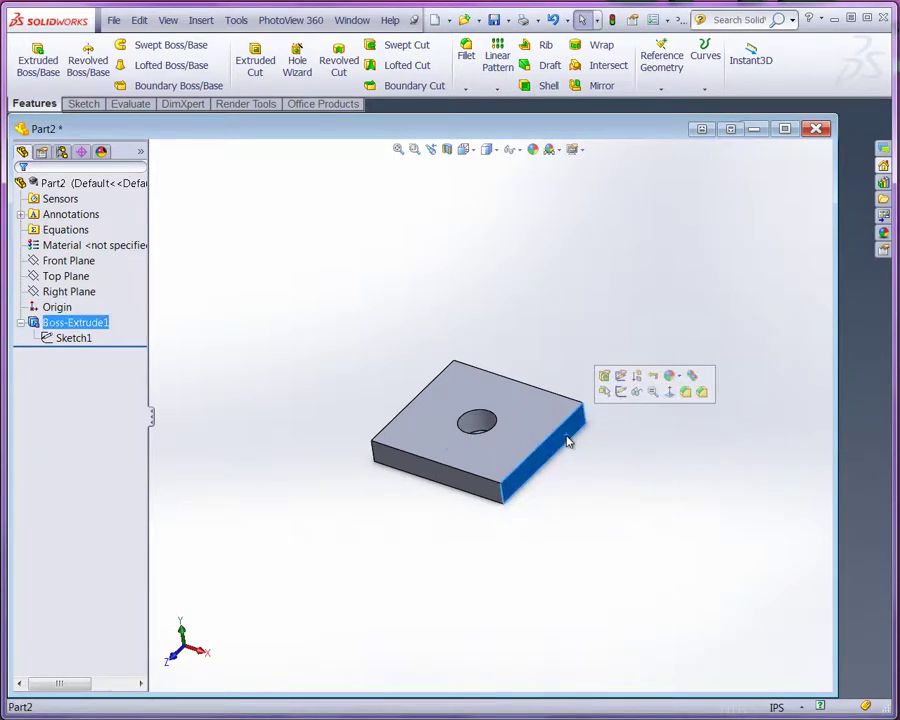
left_click(620, 391)
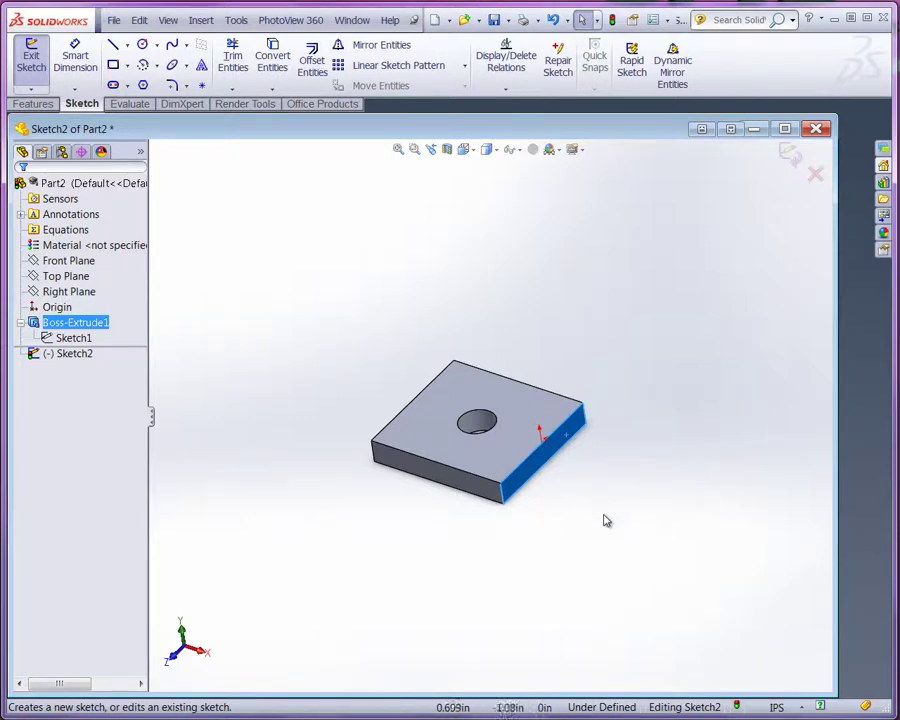
scroll(604, 517, "up", 2)
scroll(560, 498, "down", 1)
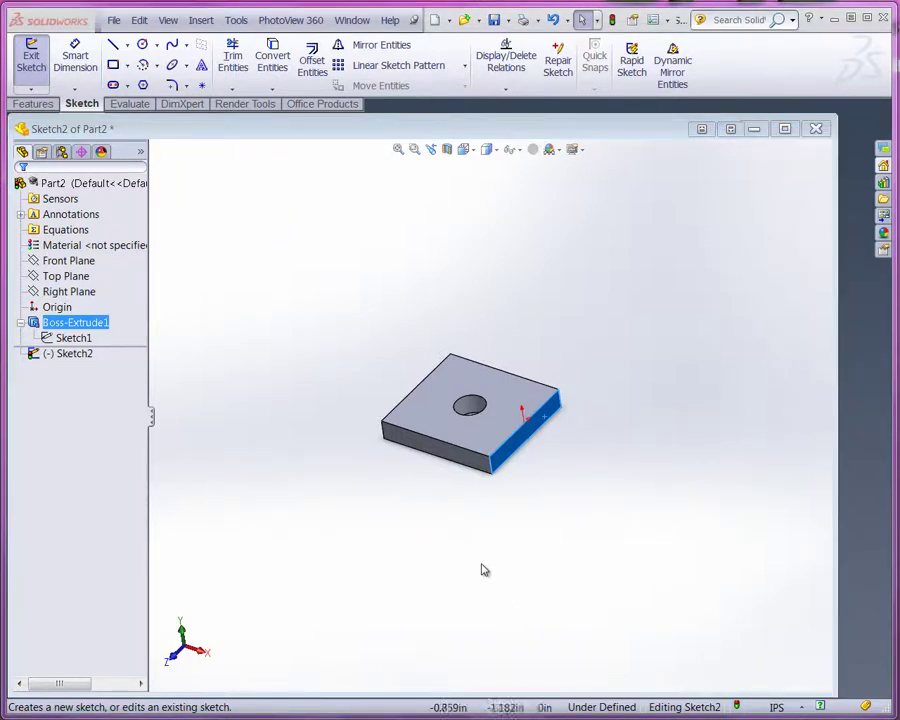
- Convert the two short vertical edges of the +X side face into sketch lines
left_click(538, 526)
scroll(547, 552, "up", 2)
middle_click_drag(565, 585, 546, 597)
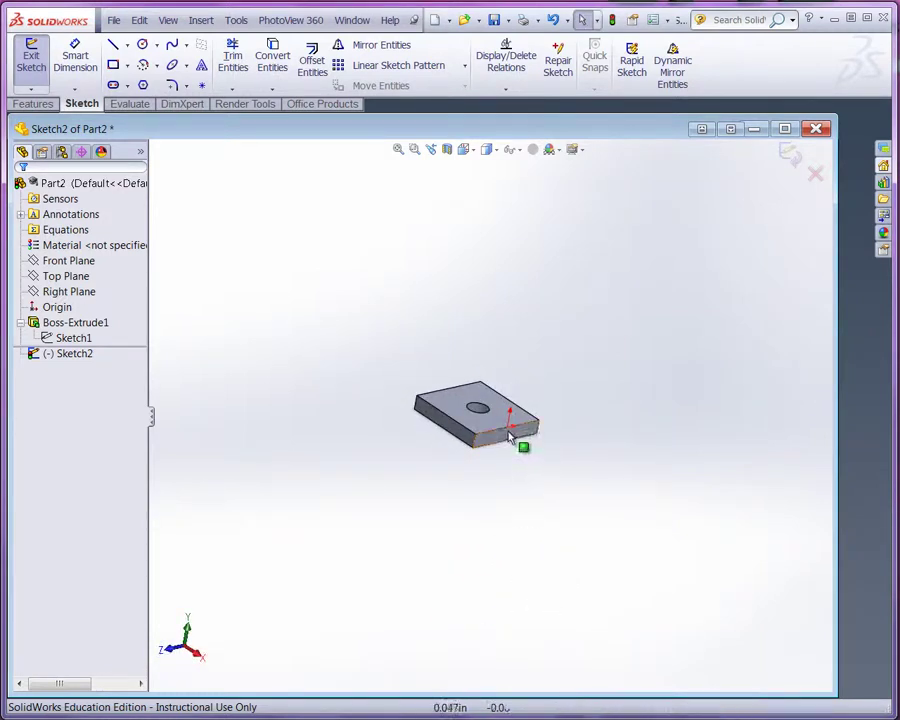
scroll(512, 438, "down", 3)
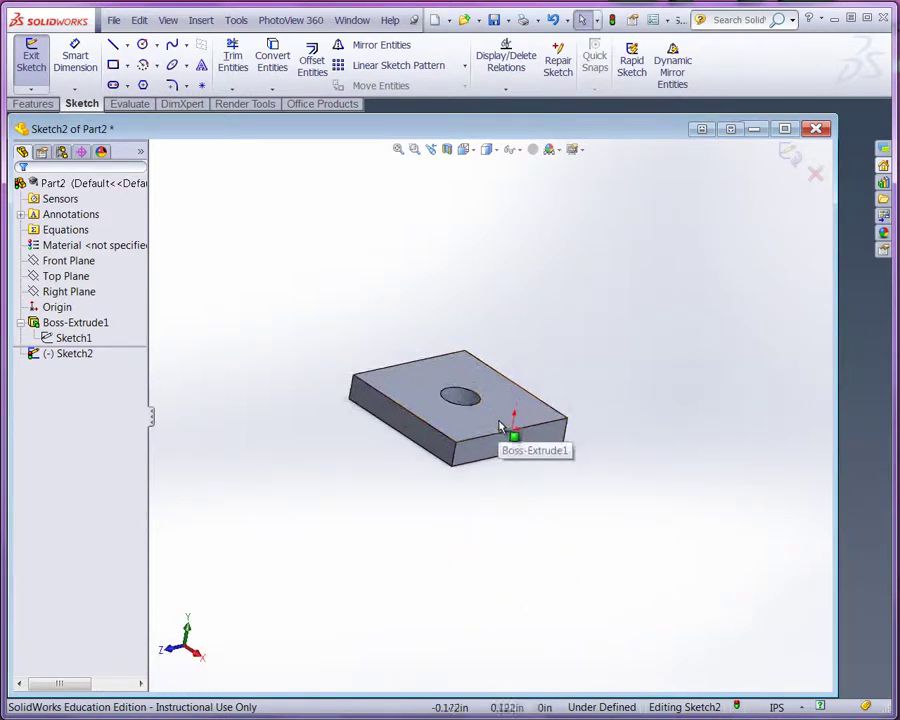
left_click(455, 460)
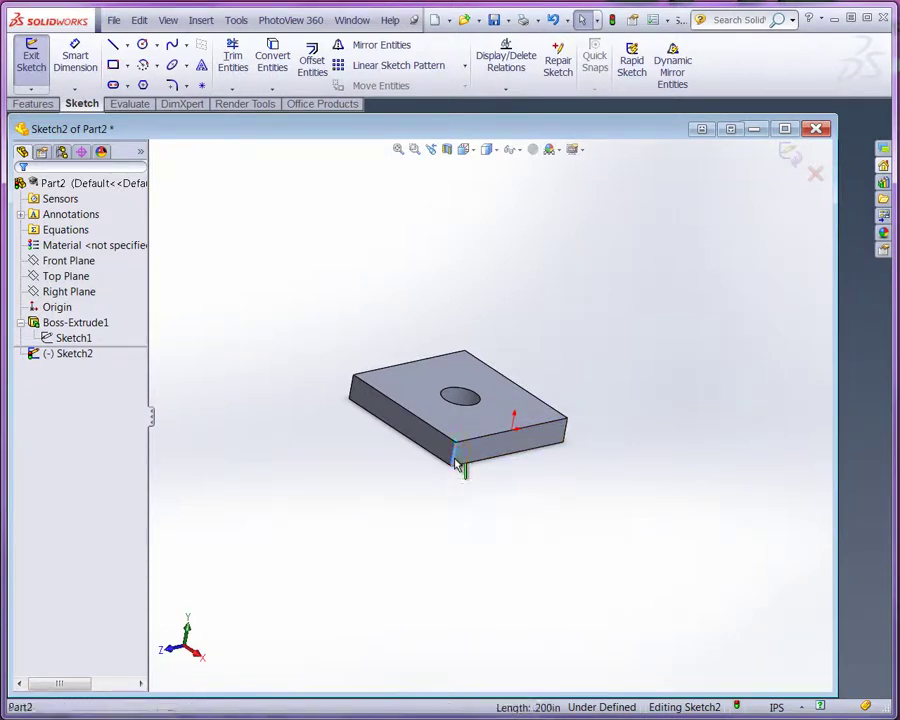
left_click(566, 432, "ctrl")
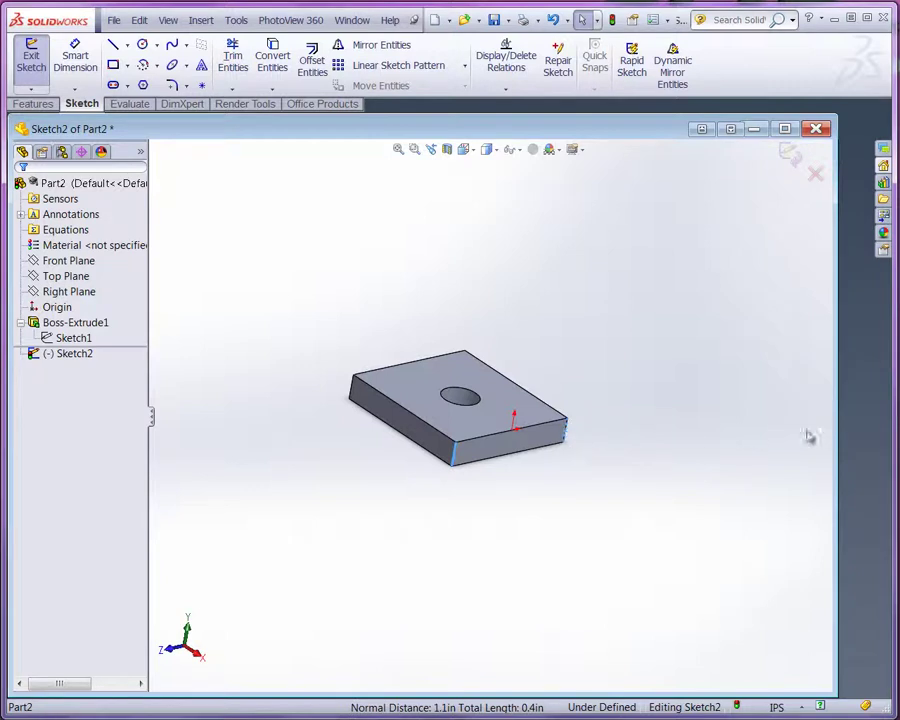
left_click(274, 58)
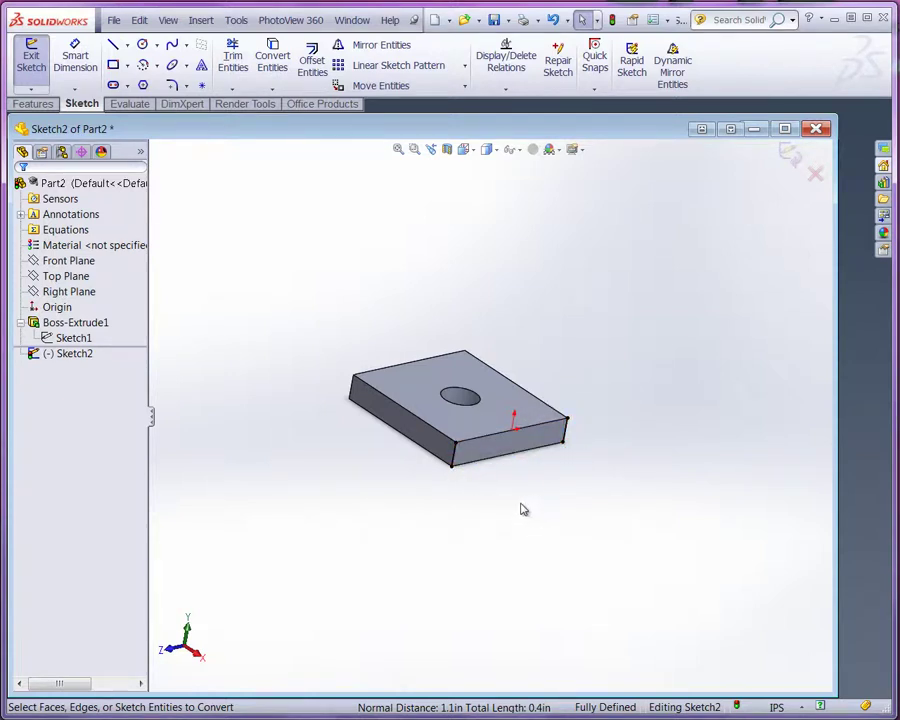
- Sketch a vertical centerline from the origin straight down, ending well below the plate
left_click(498, 153)
left_click(477, 154)
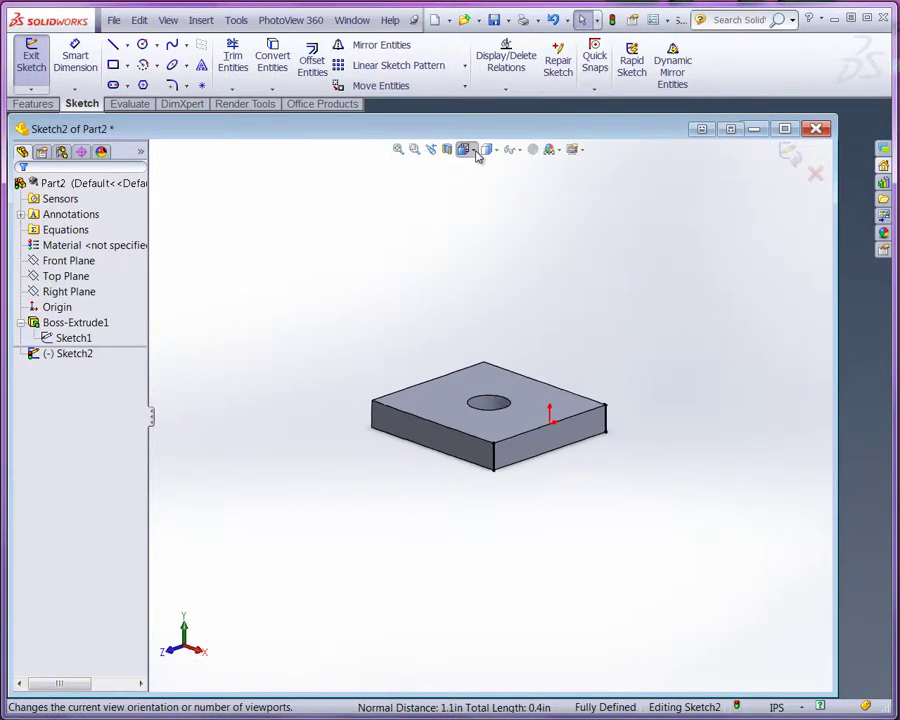
left_click(477, 154)
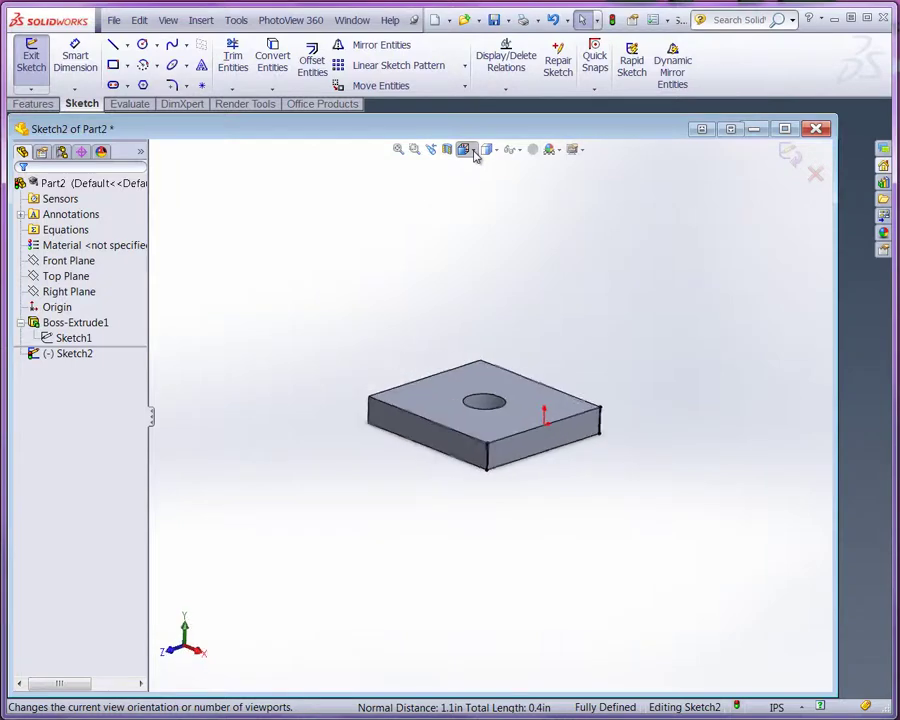
left_click(477, 154)
left_click(537, 224)
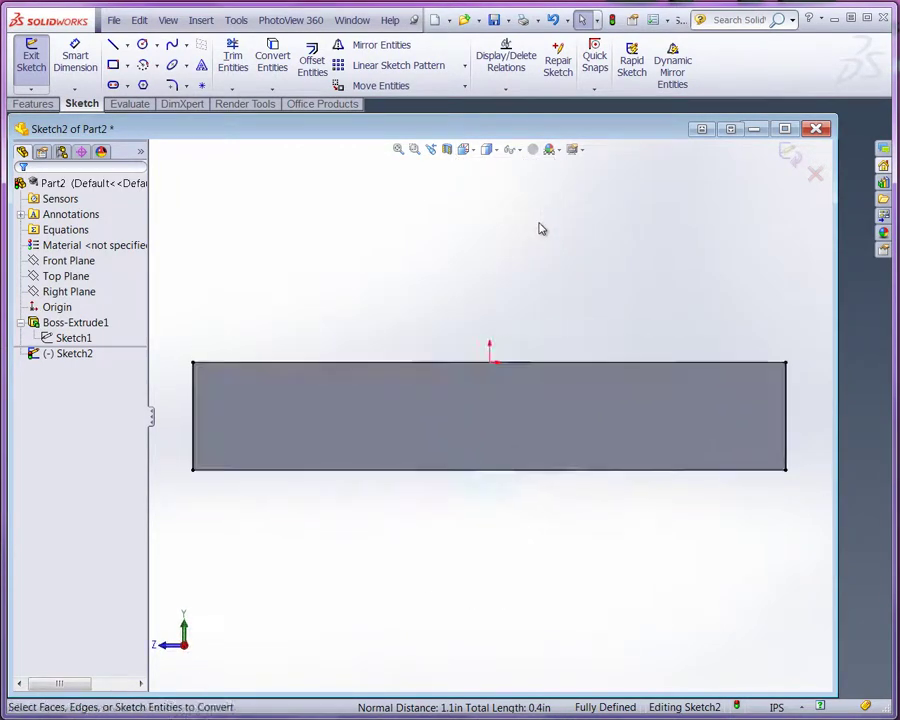
left_click(127, 45)
left_click(140, 85)
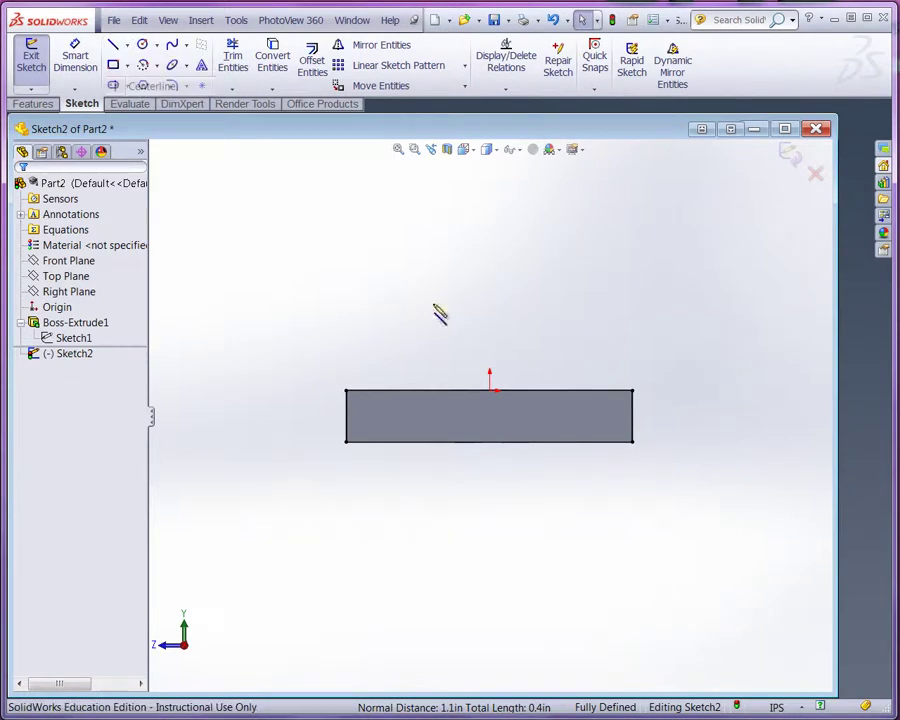
left_click(489, 390)
scroll(508, 527, "up", 5)
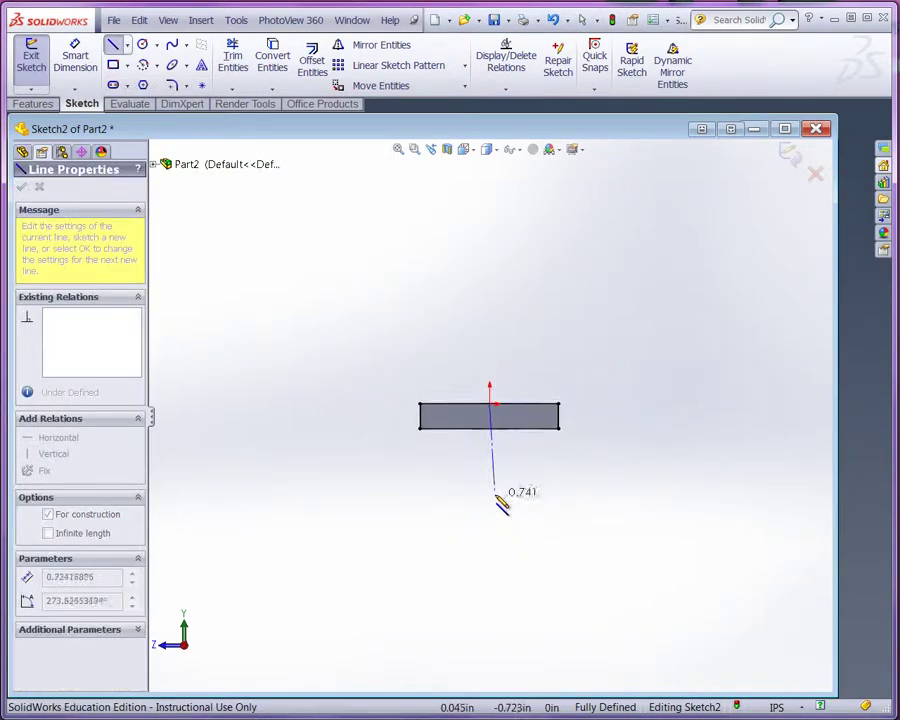
left_click(490, 612)
key("Escape")
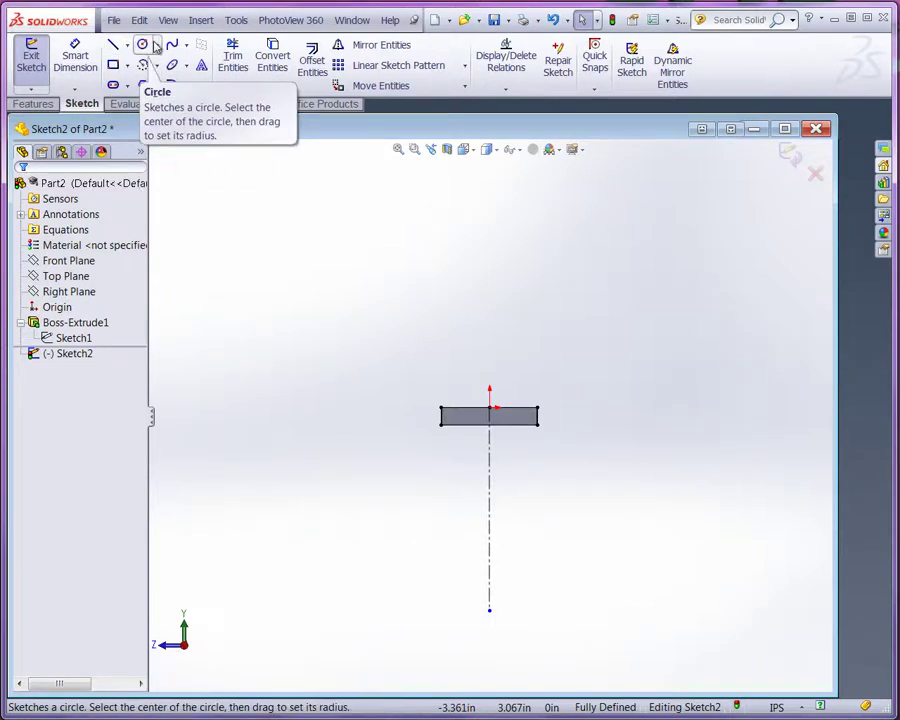
- Sketch a circle of 0.55 in radius, matching the plate's width, centered on the centerline about 2.06 in below the origin
left_click(143, 44)
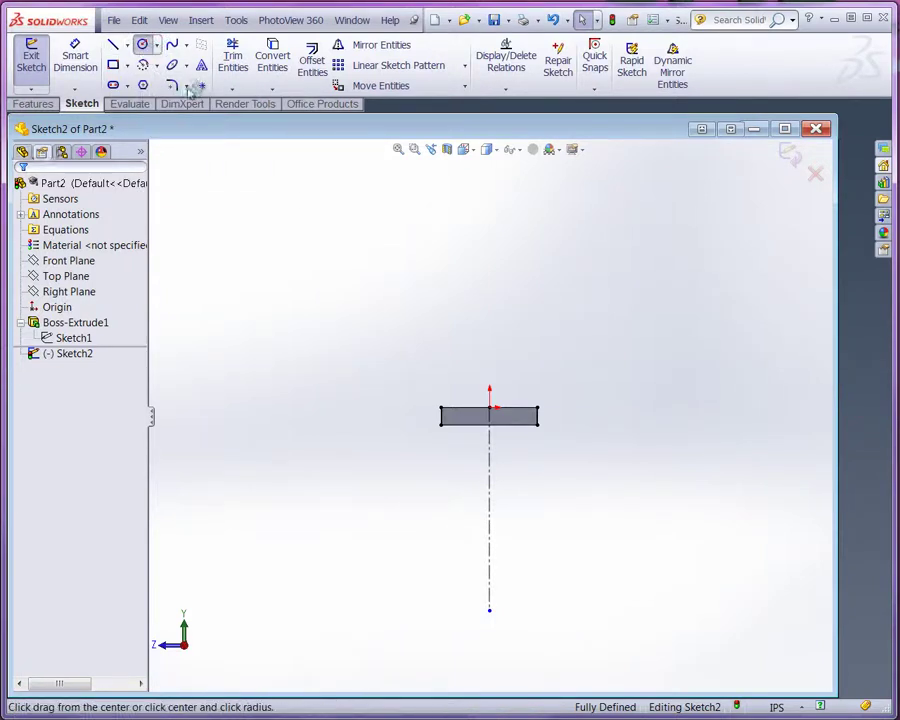
left_click(490, 588)
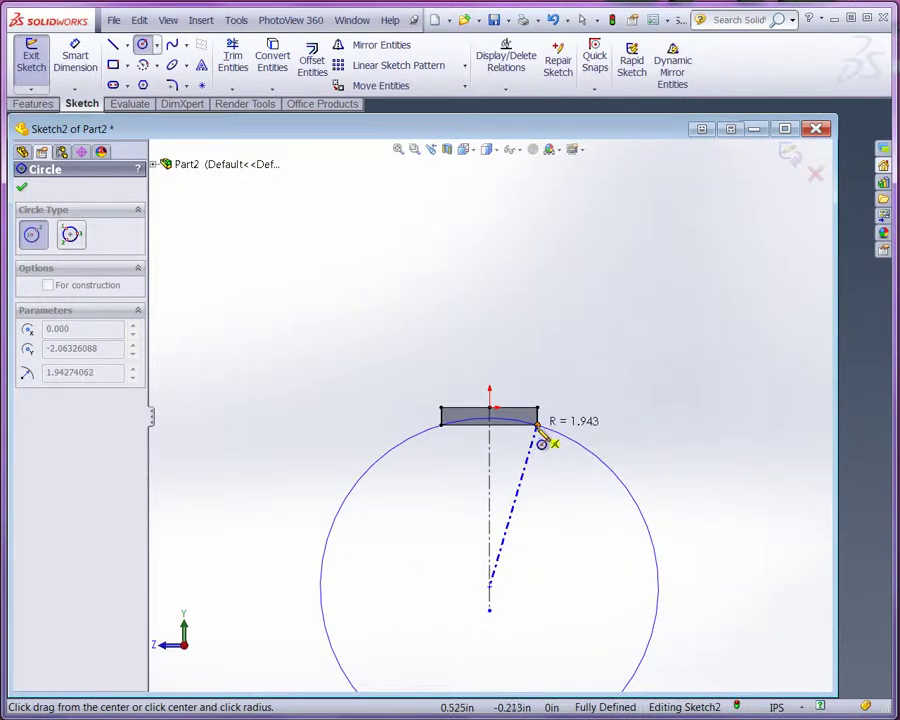
left_click(541, 601)
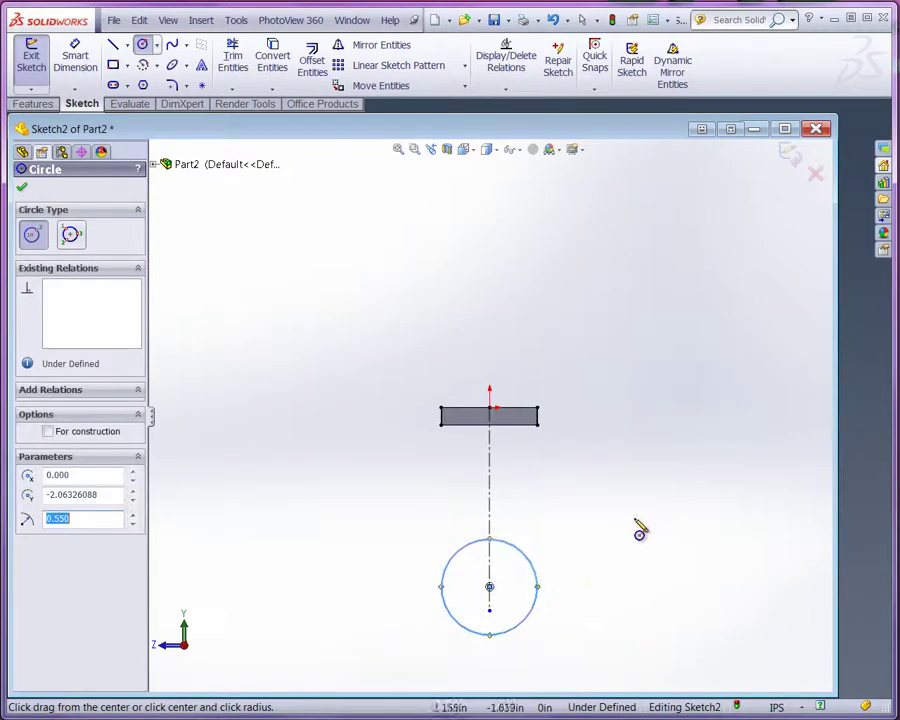
left_click(80, 62)
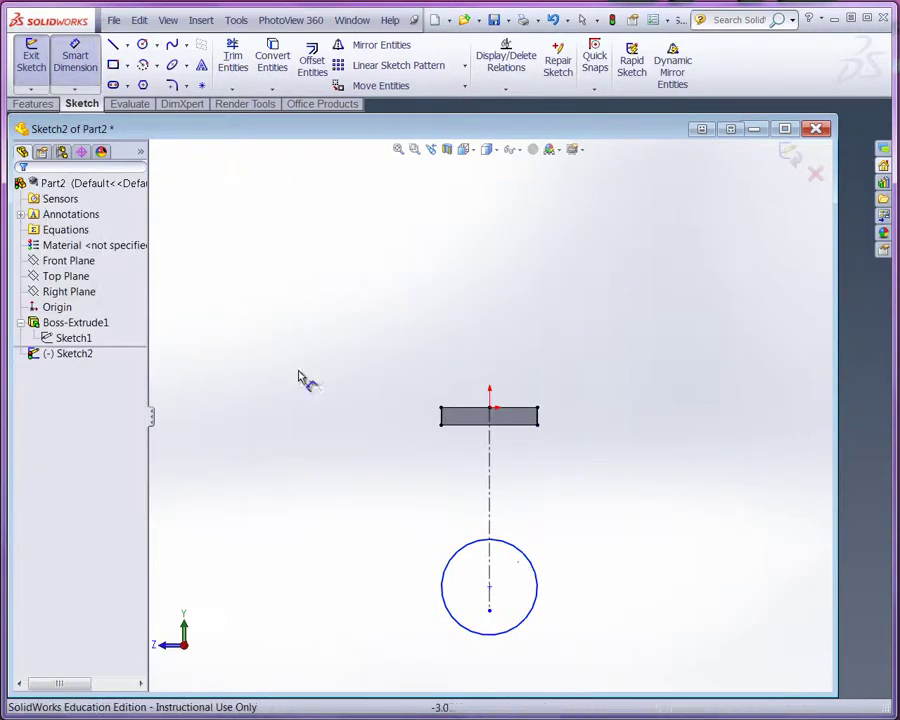
left_click(537, 597)
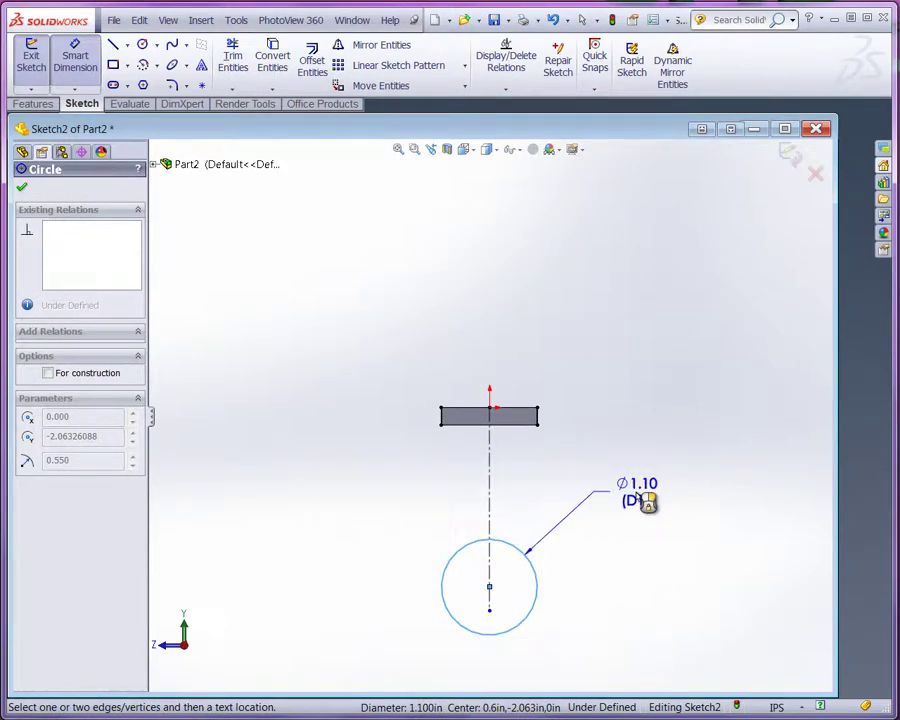
key("Escape")
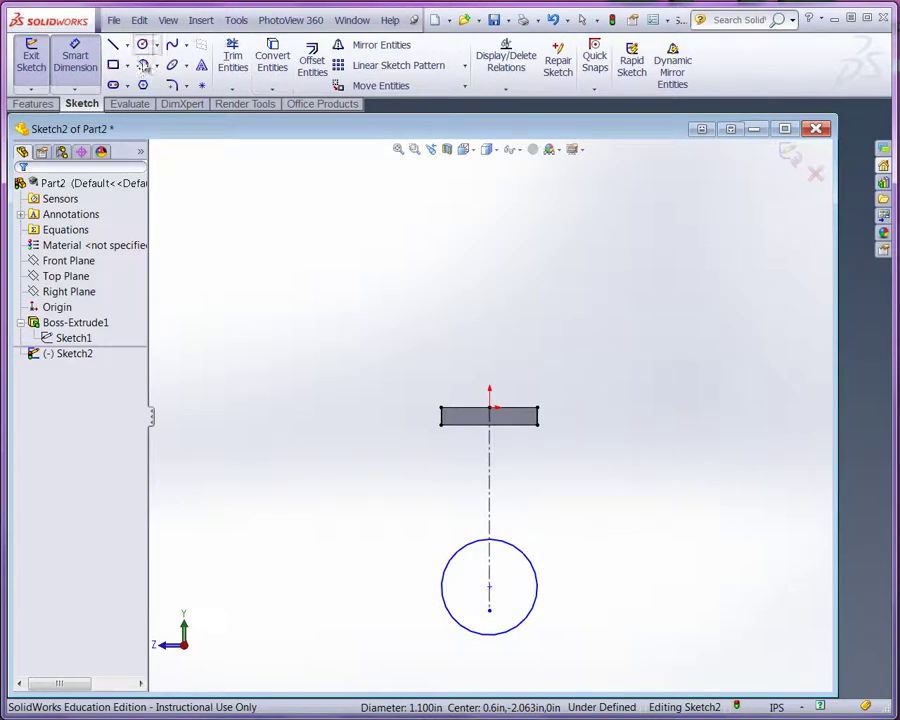
- Extend both converted side lines down to the circle and trim away the circle's upper half, leaving a rounded lower end
left_click(234, 91)
left_click(285, 127)
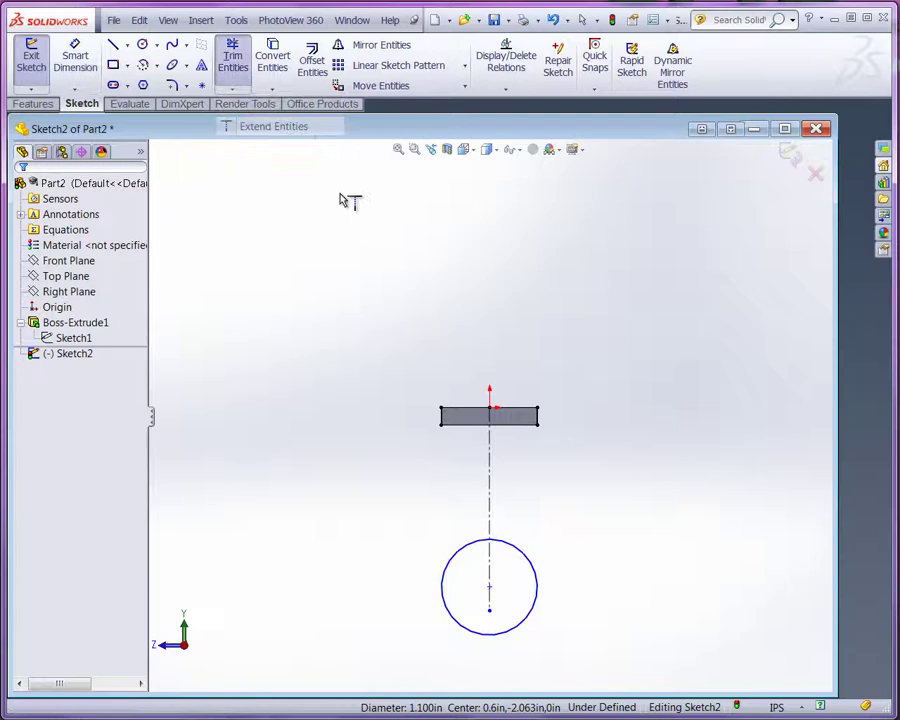
left_click(443, 420)
left_click(539, 418)
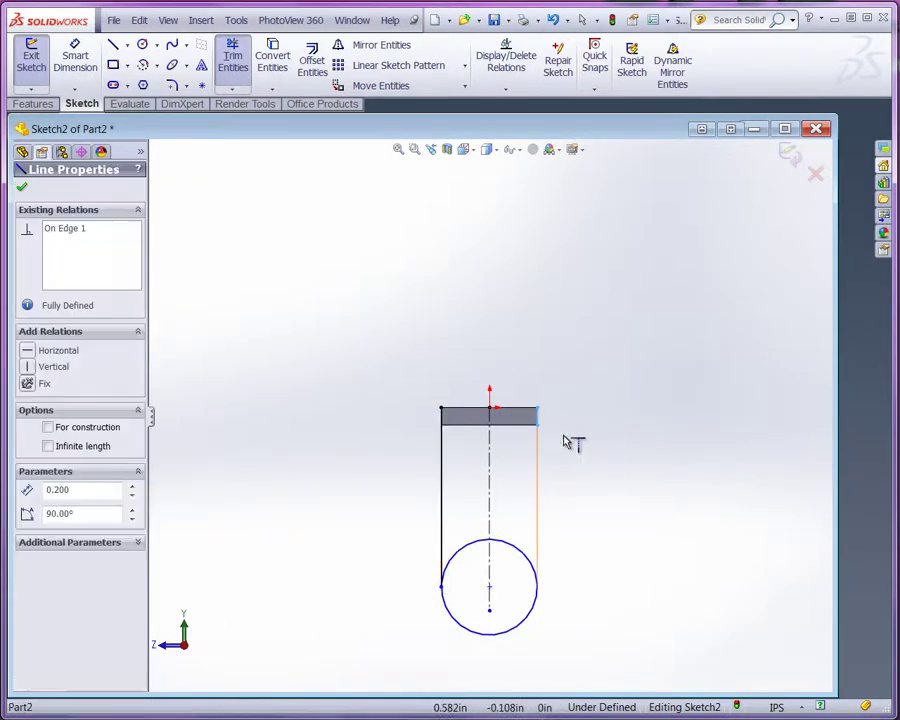
left_click(232, 56)
mouse_move(474, 497)
left_mouse_down()
mouse_move(478, 544)
mouse_move(514, 555)
left_mouse_up()
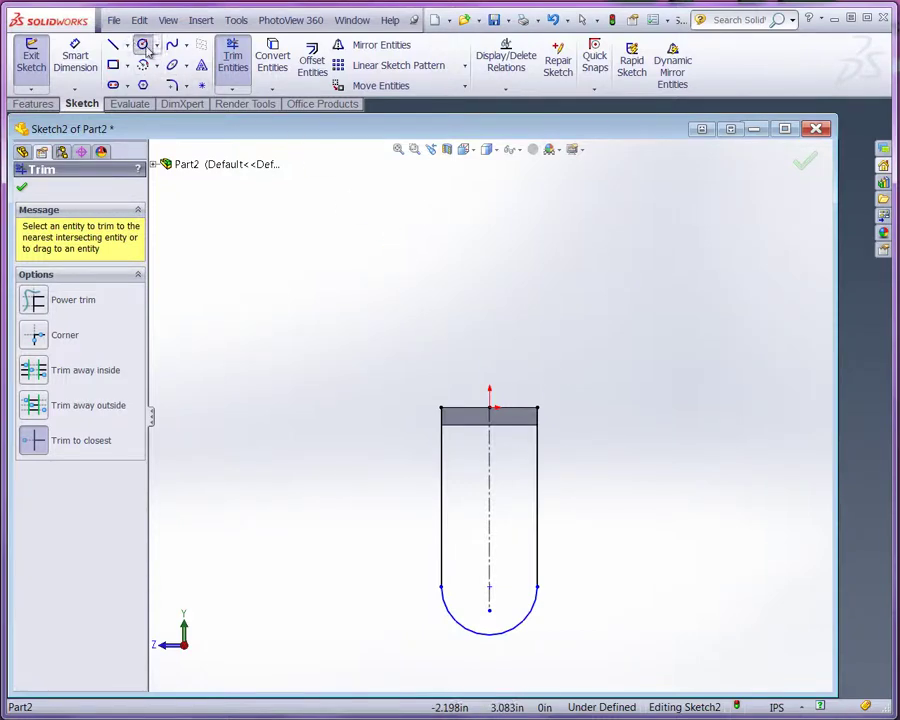
- Sketch a circle of about 0.29 in radius concentric with the arc of the rounded lower end
left_click(142, 44)
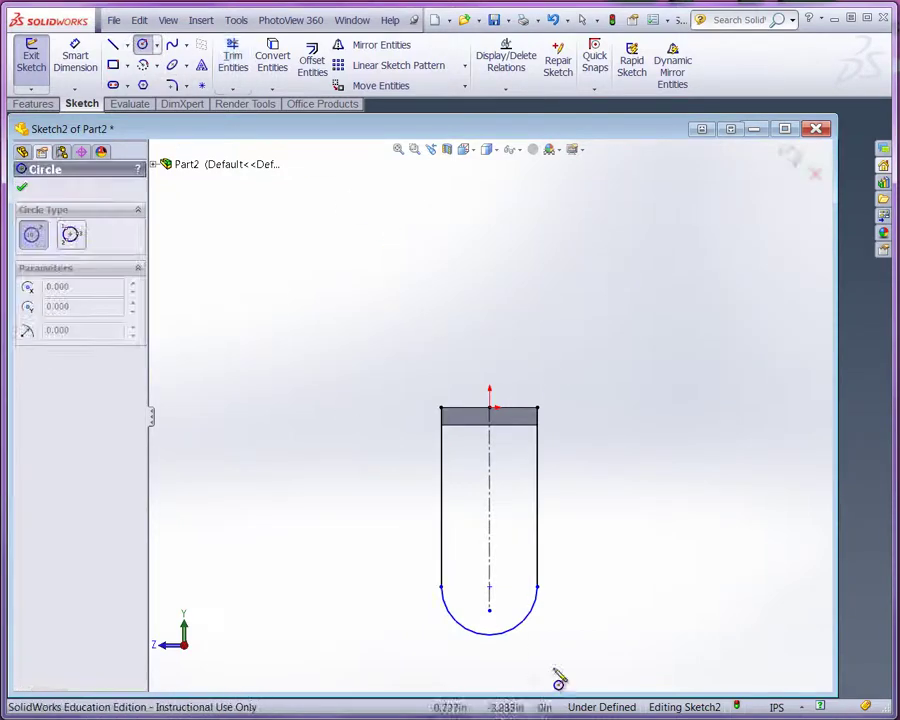
left_click(489, 588)
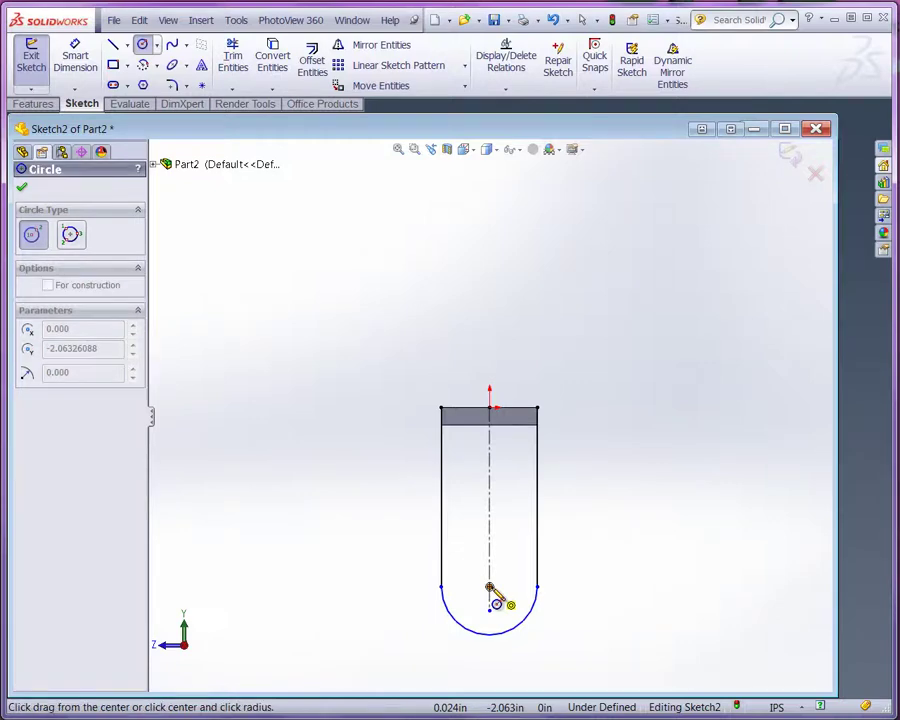
left_click(508, 578)
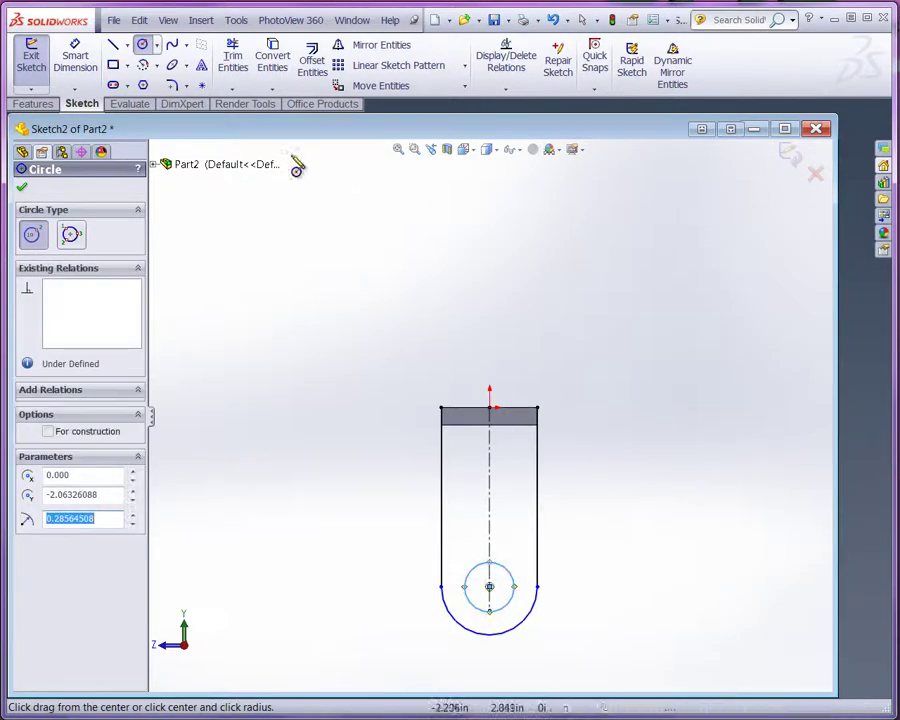
- Dimension the inner circle's diameter as 0.30 in
left_click(72, 52)
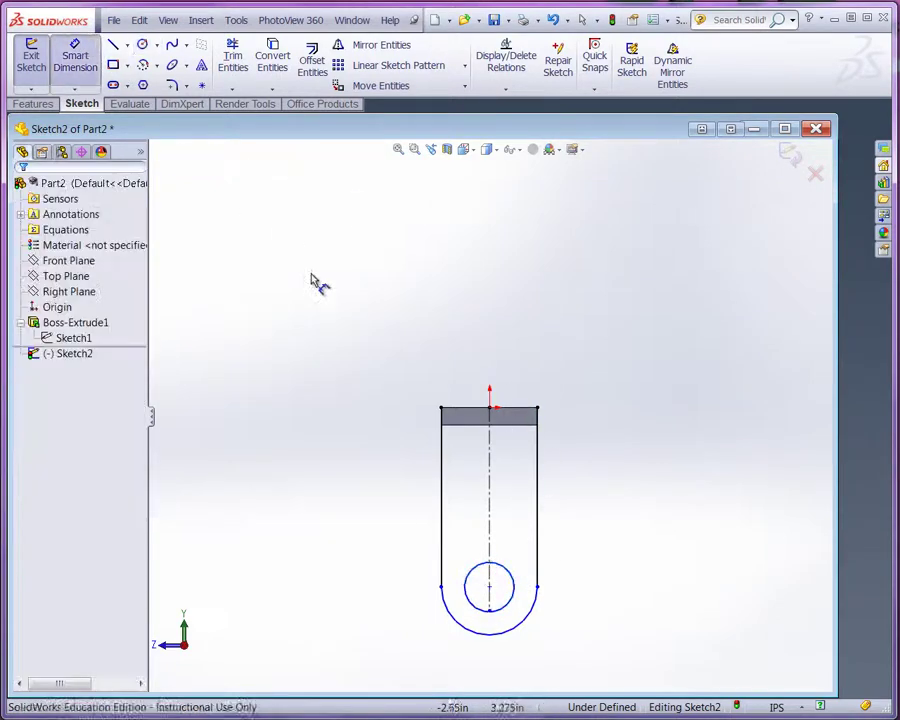
left_click(516, 580)
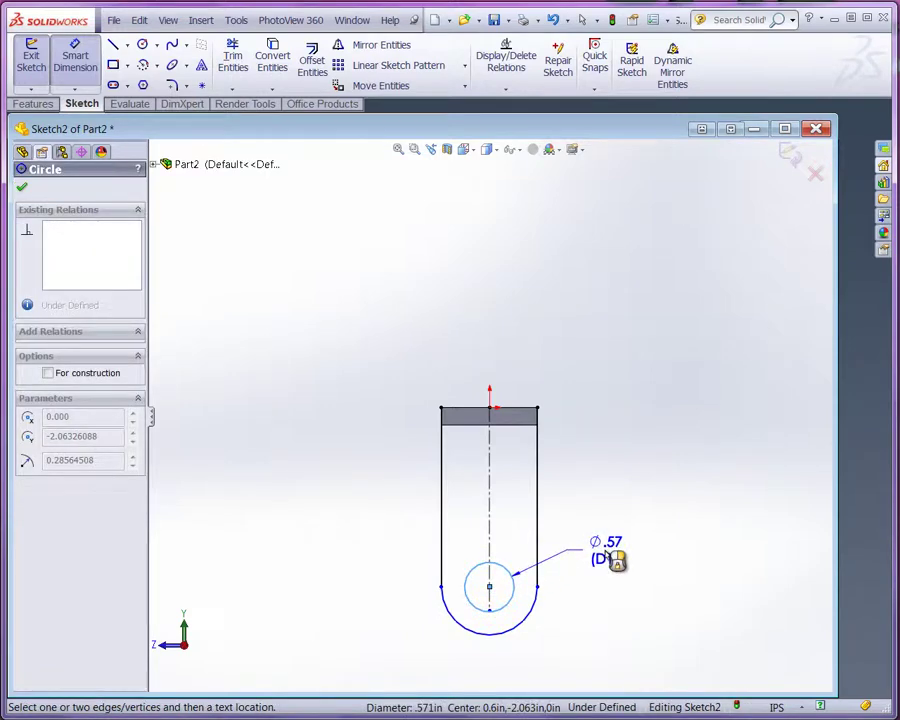
left_click(607, 553)
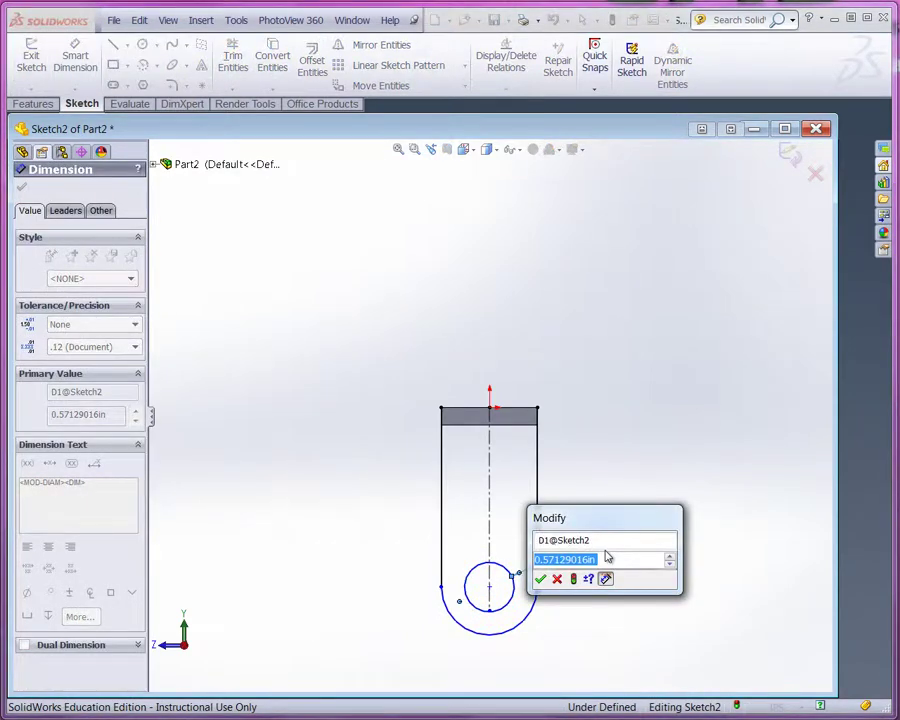
key("BackSpace")
key("Return")
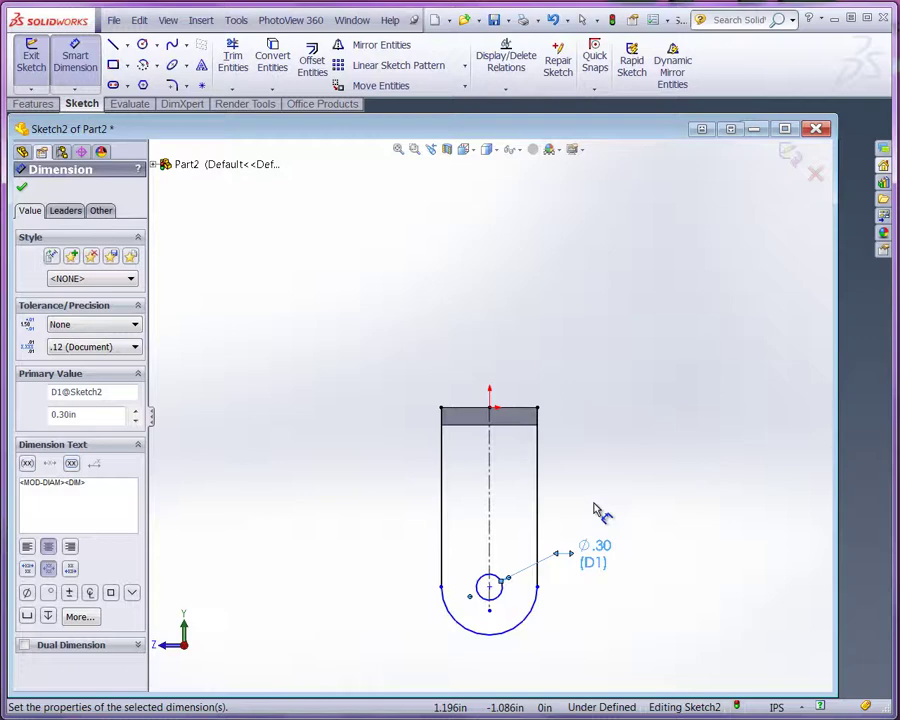
- Dimension the vertical distance from the plate's upper edge to the center of the small circle as 1.50 in
left_click(519, 414)
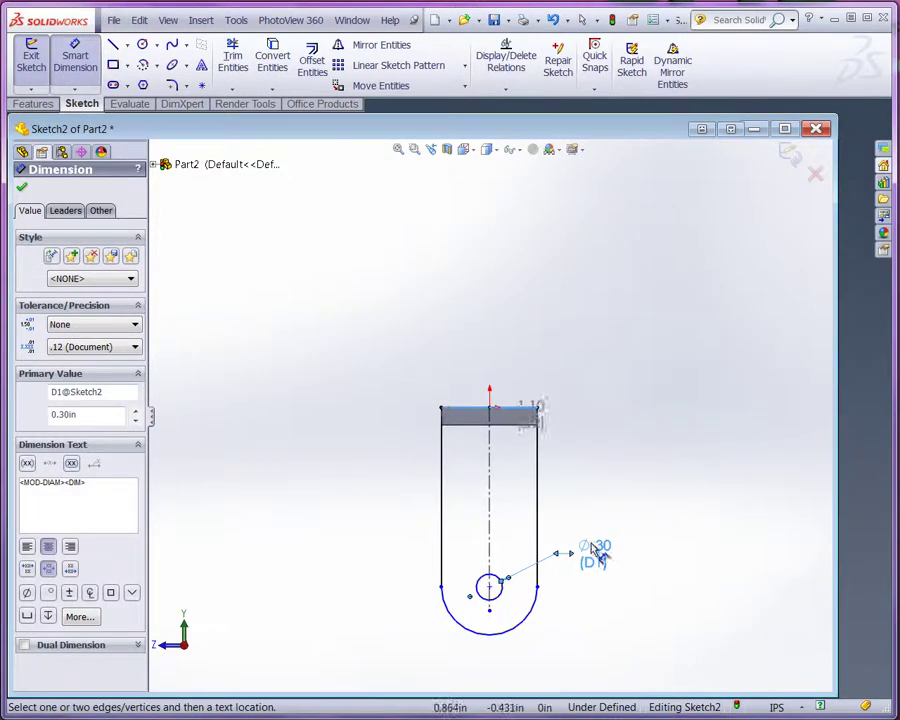
left_click(489, 587)
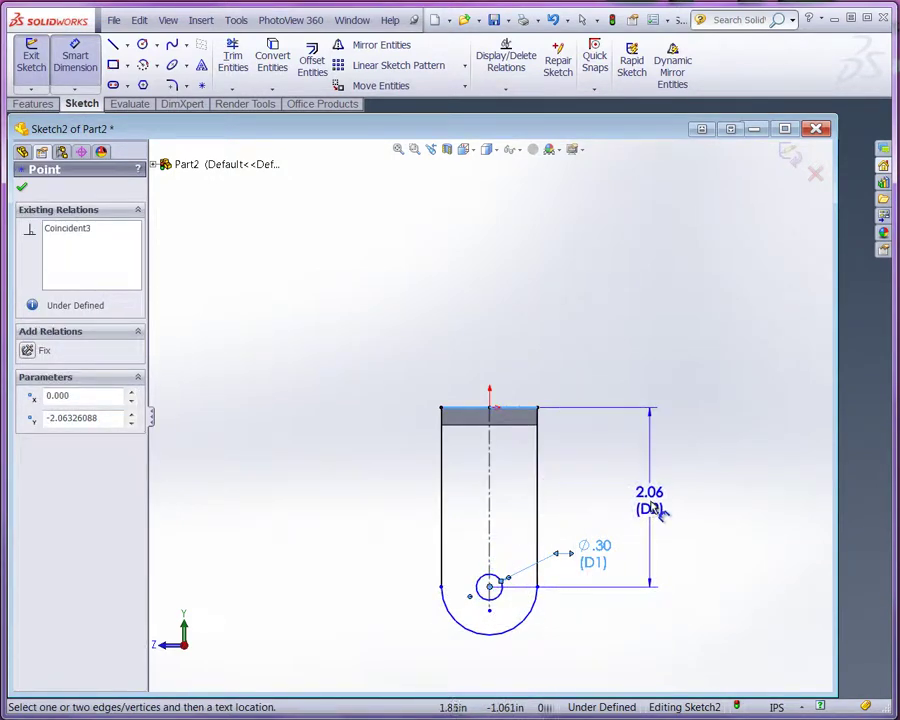
left_click(652, 500)
left_click_drag(656, 480, 740, 296)
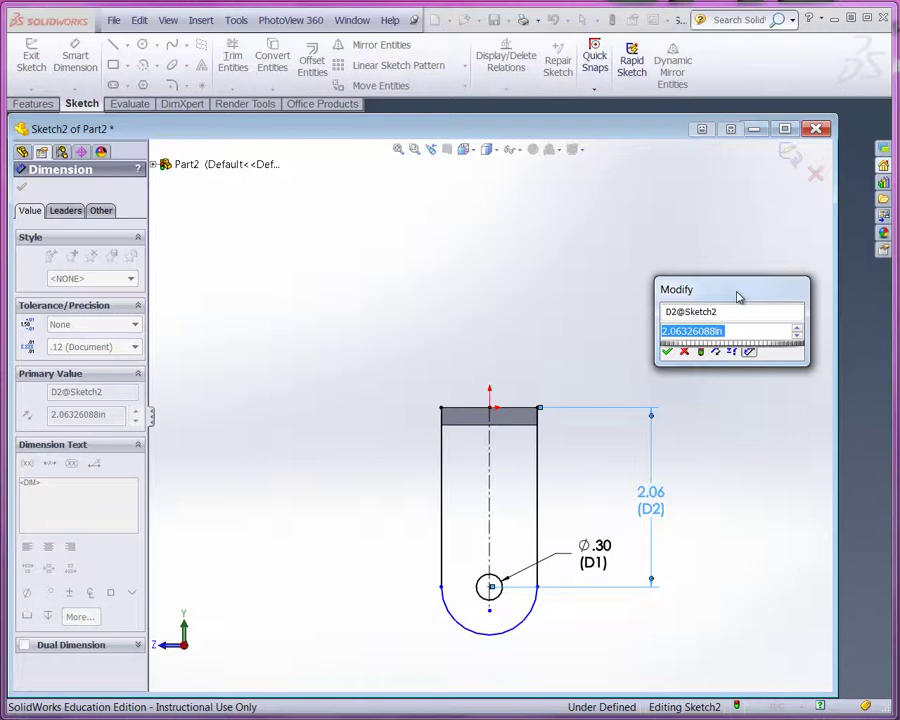
type("1.50")
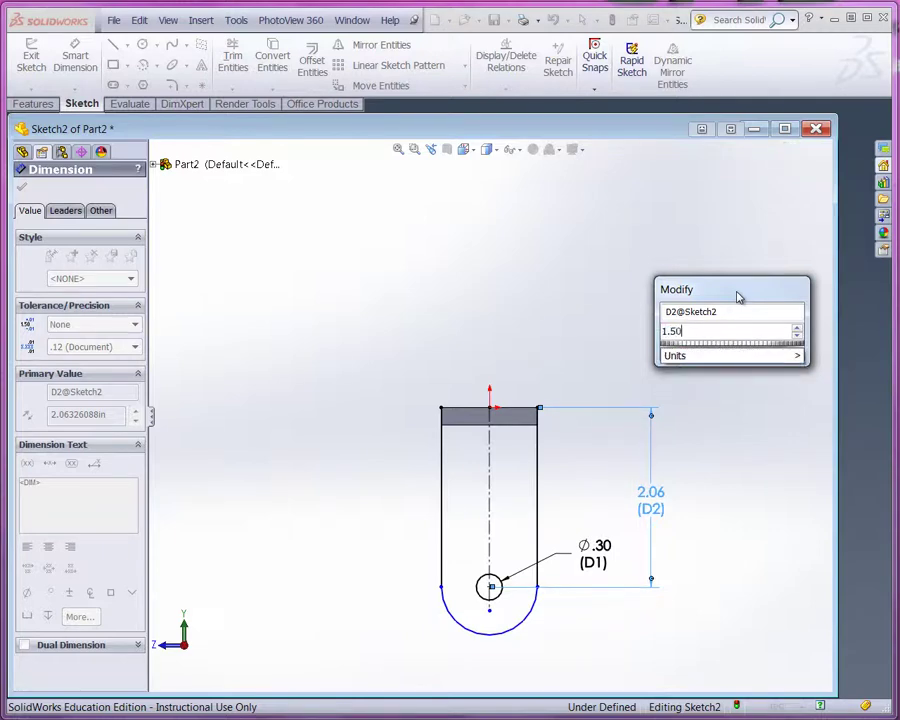
key("Return")
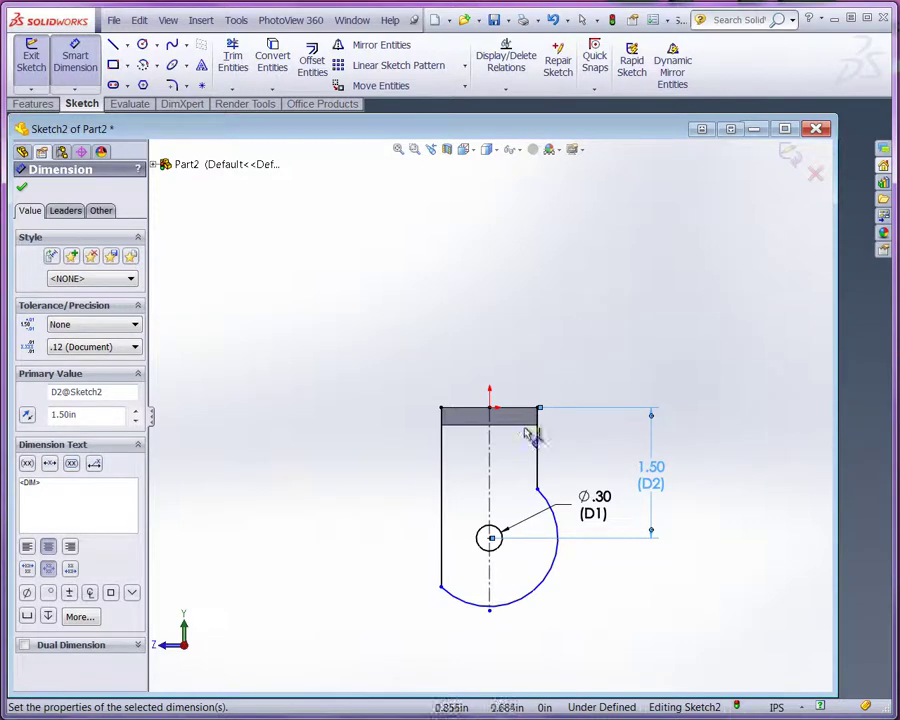
left_click(23, 189)
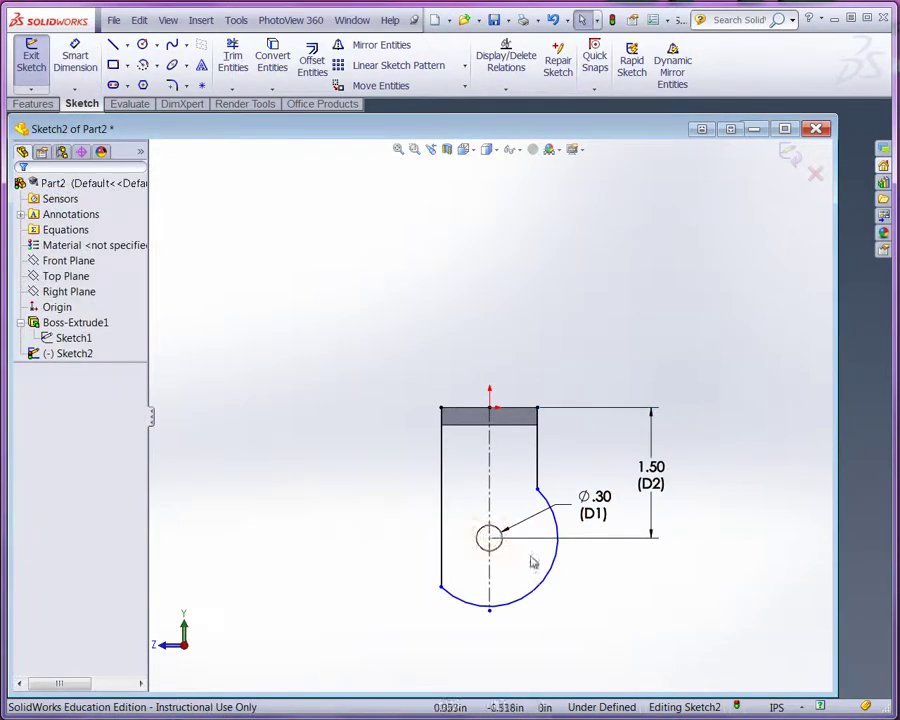
- Make the lower arc tangent to the leg profile's left vertical side line
scroll(532, 562, "down", 5)
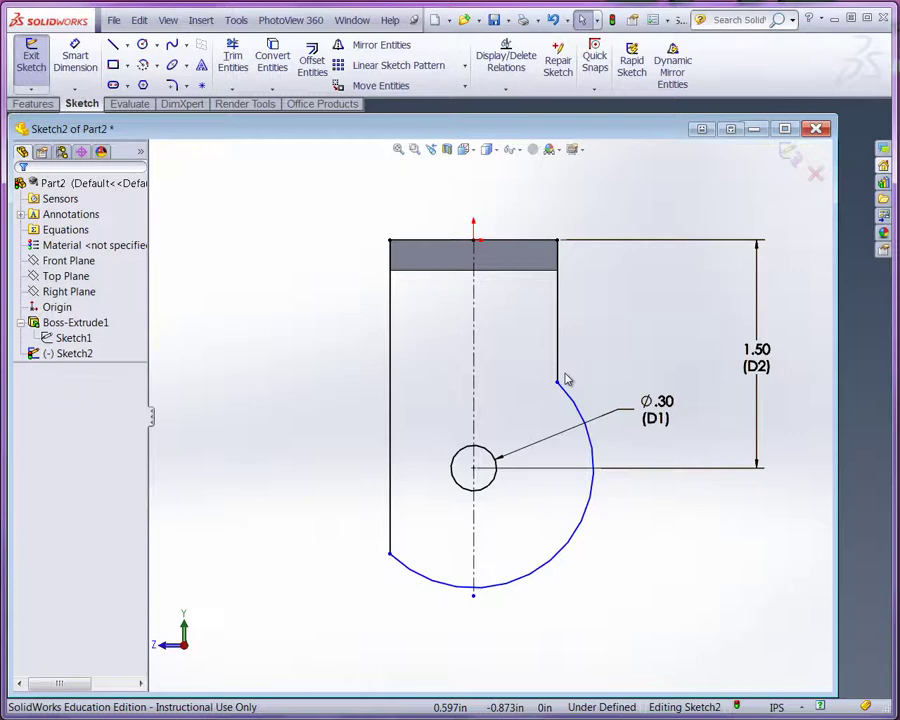
left_click(447, 589)
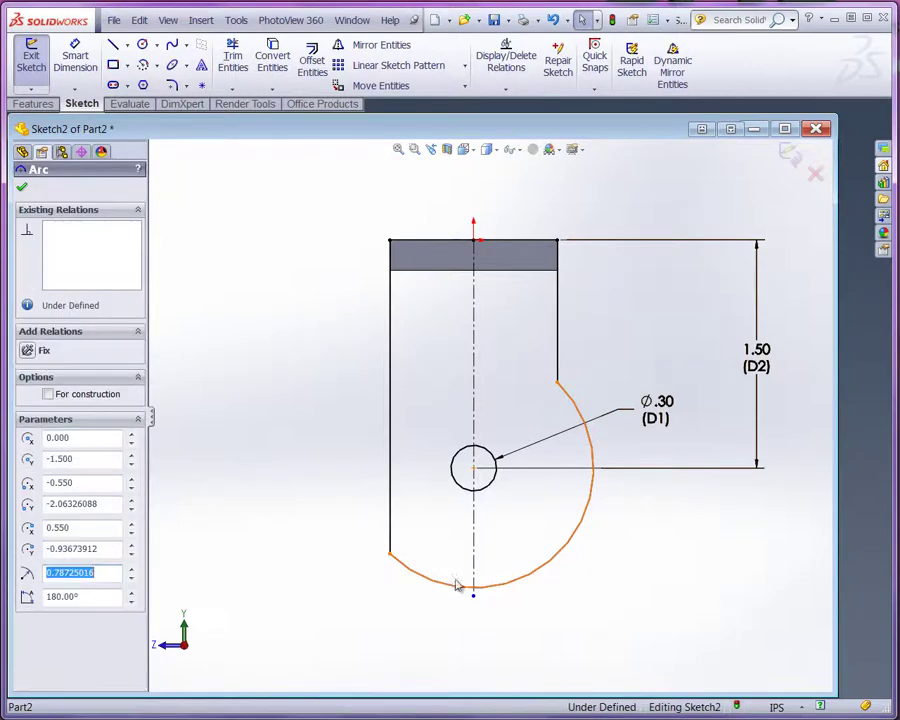
left_click(392, 487, "ctrl")
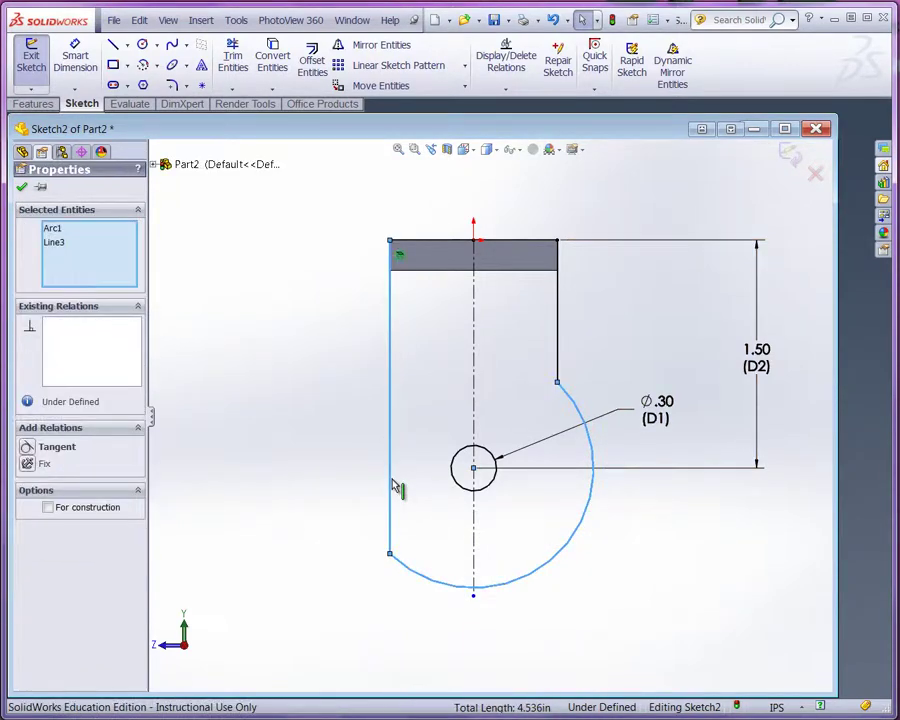
left_click(28, 448)
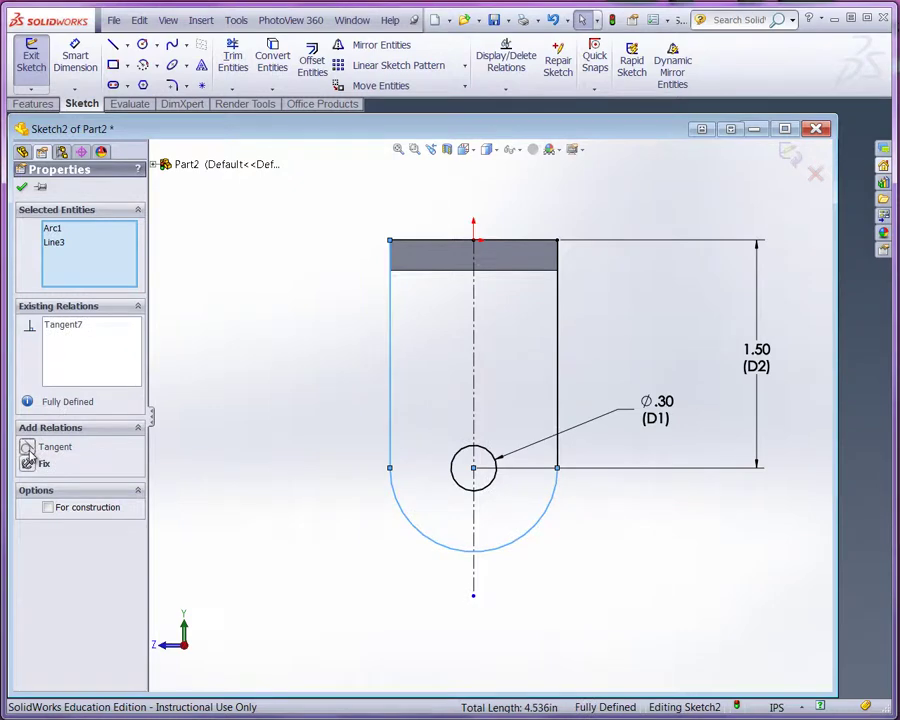
left_click(613, 597)
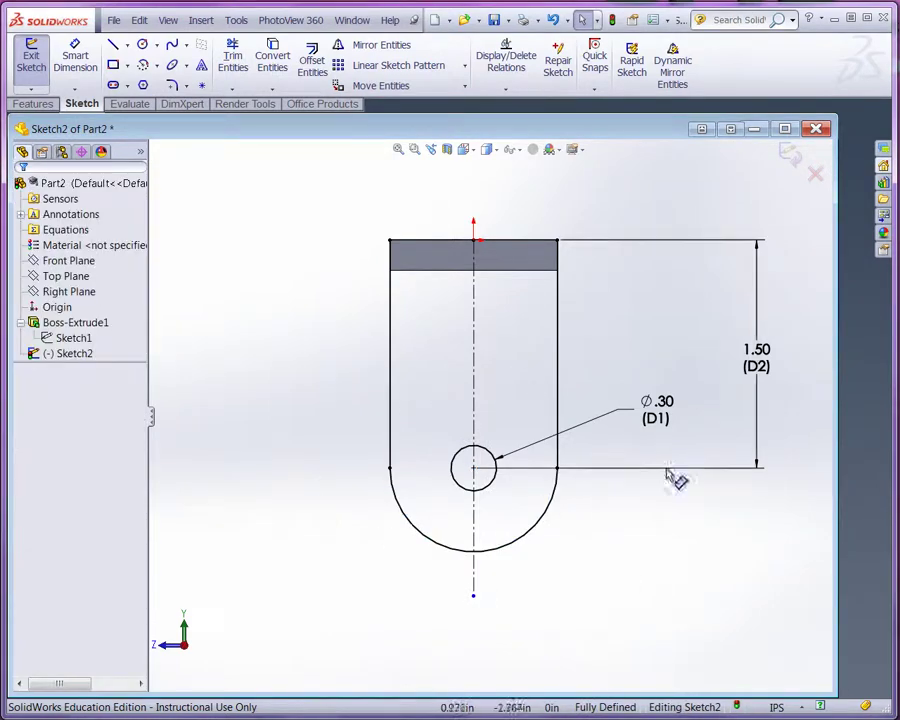
- Test the vertical distance to the hole center at 2.40 in and return it to 1.50 in
left_click(762, 373)
double_click(758, 368)
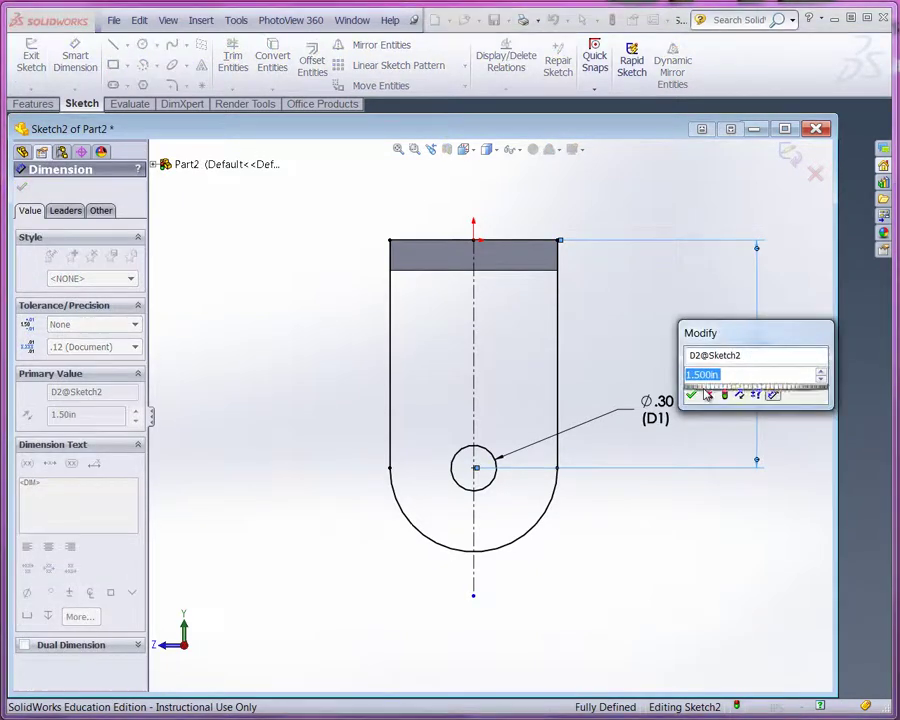
left_click_drag(719, 388, 763, 398)
double_click(735, 375)
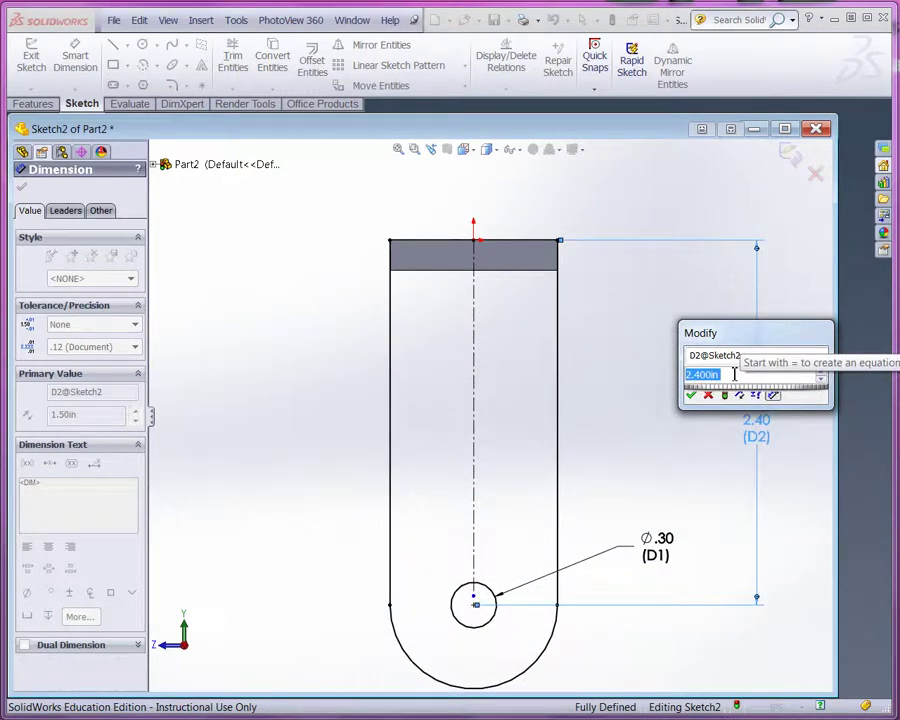
type("1.50")
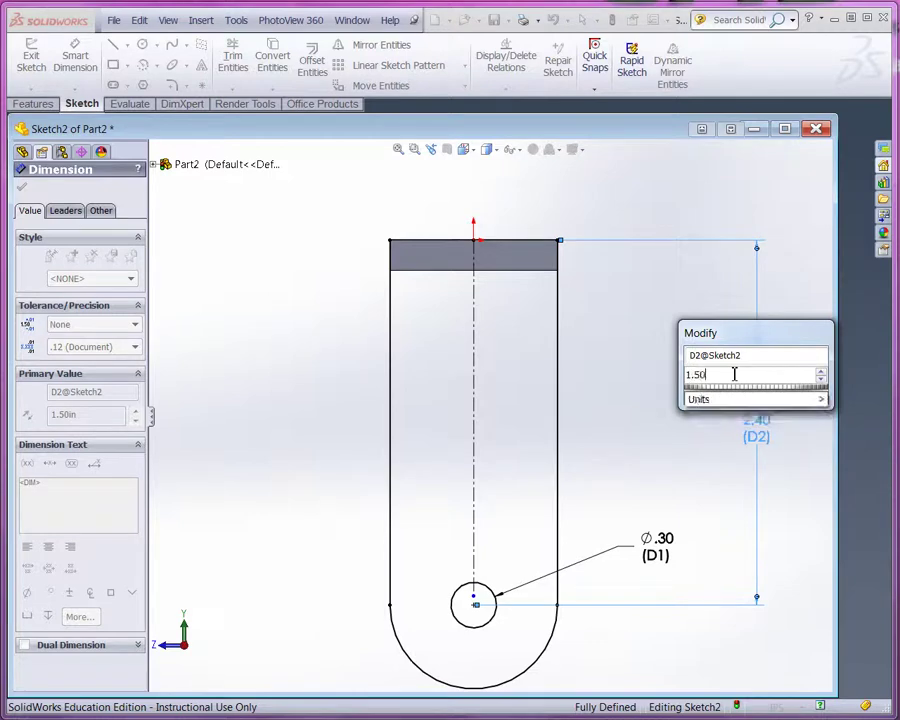
key("Return")
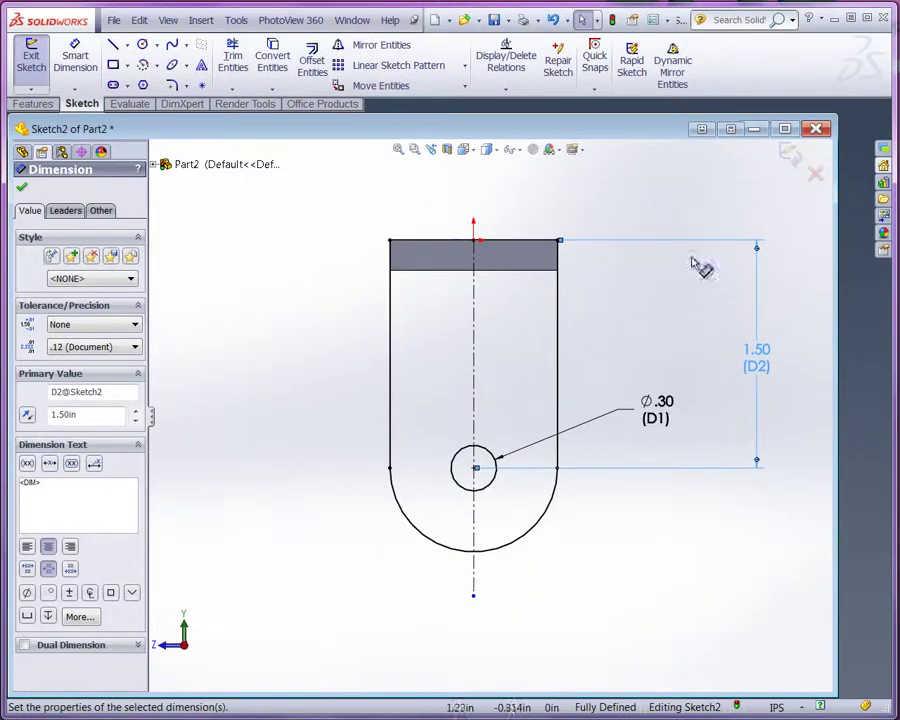
- Extrude both leg regions beside the centerline, excluding the hole, 0.20 in blind in the reversed direction under the plate, merged with it
middle_click_drag(569, 416, 639, 426)
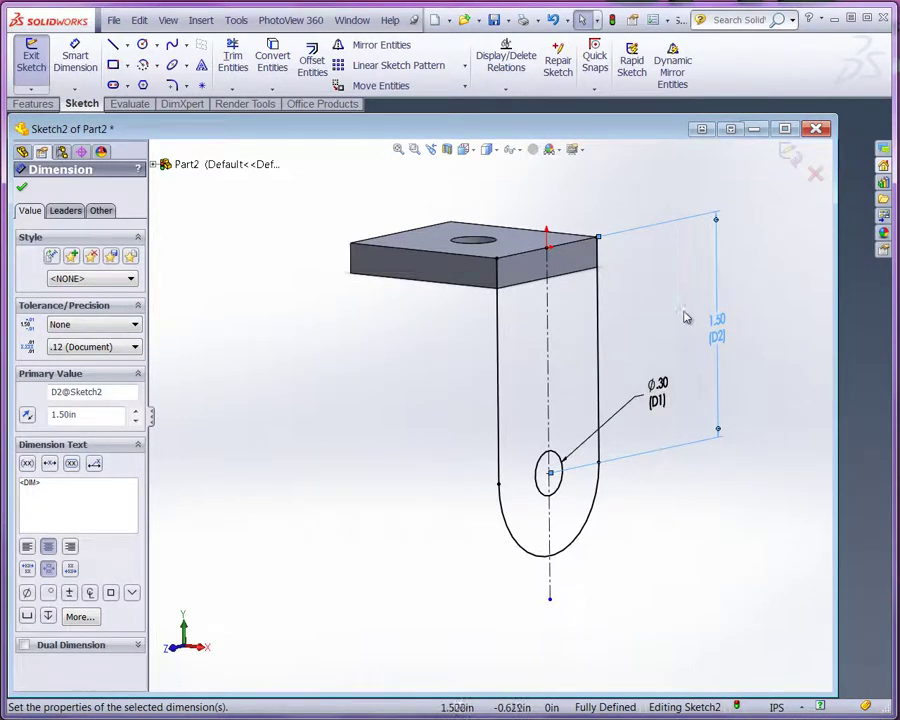
left_click(38, 106)
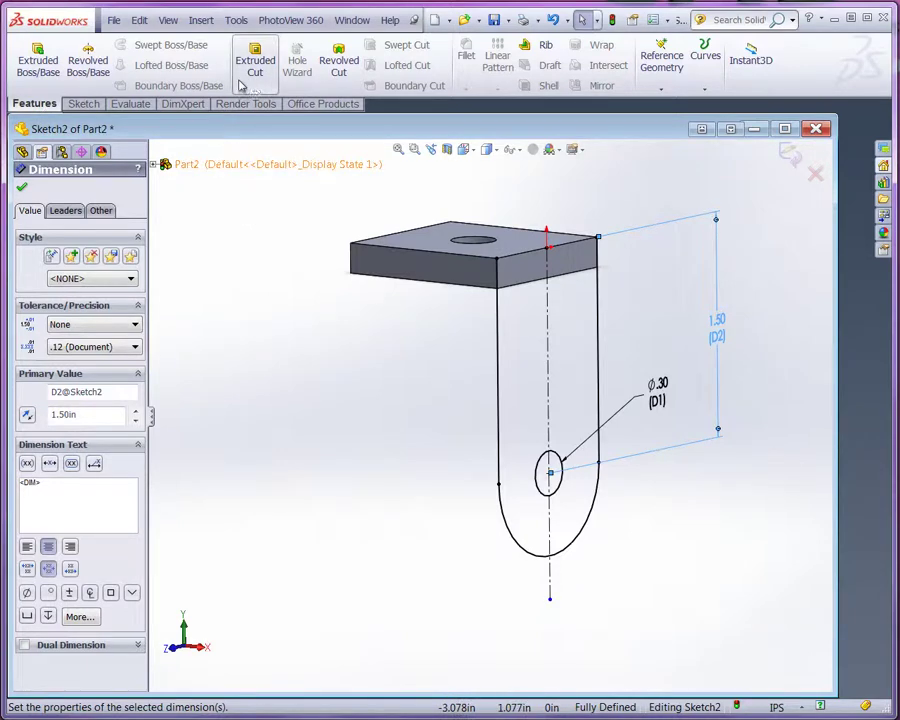
left_click(38, 60)
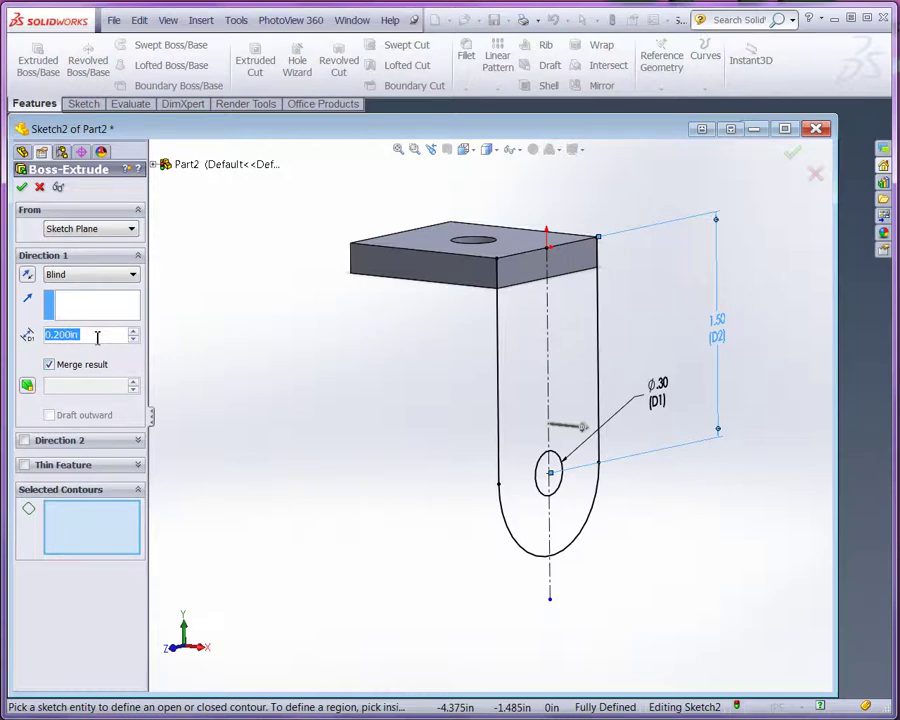
left_click(538, 390)
left_click(581, 388)
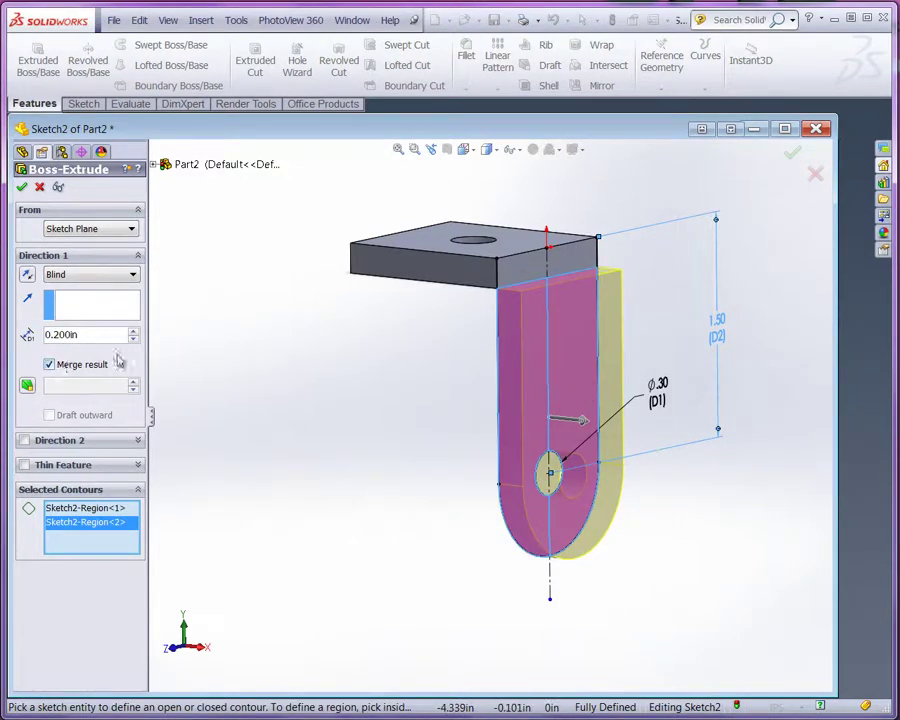
left_click(27, 275)
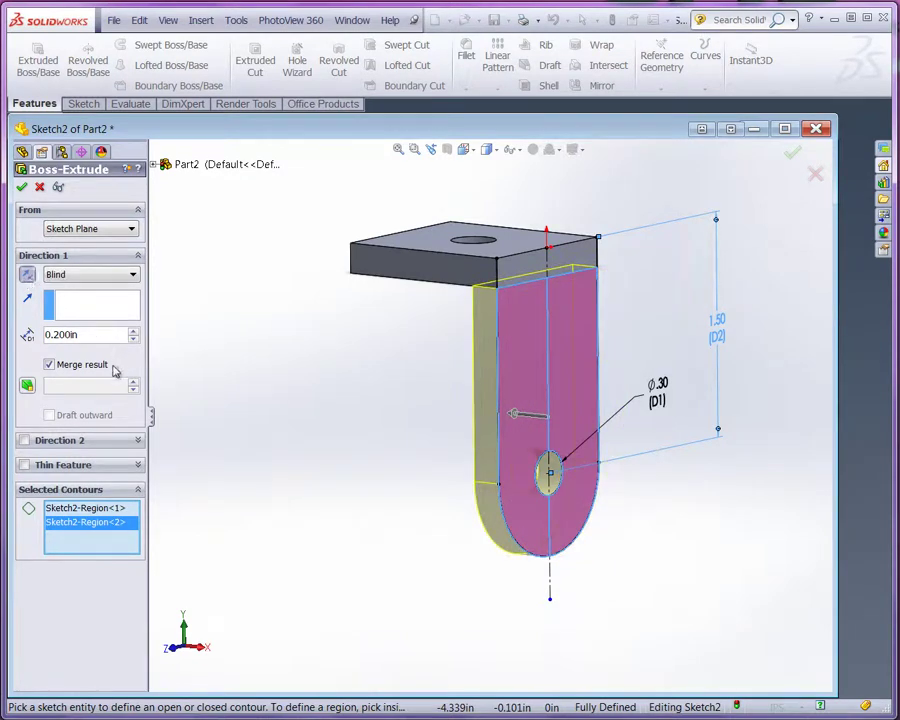
left_click(22, 188)
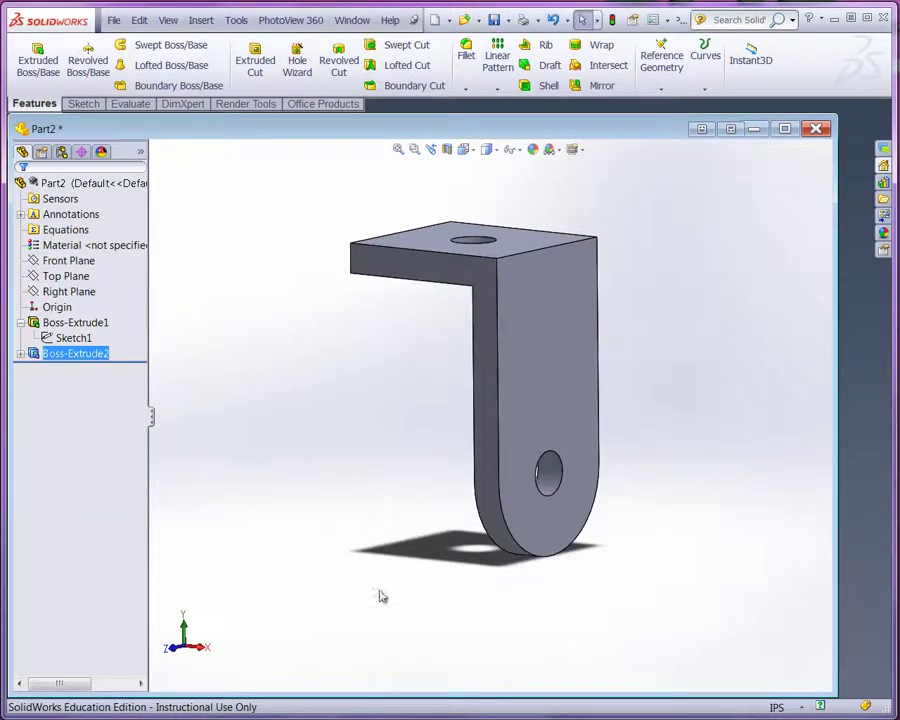
- Mirror the extruded leg about the Right Plane to form the opposite leg
middle_click_drag(378, 595, 378, 623)
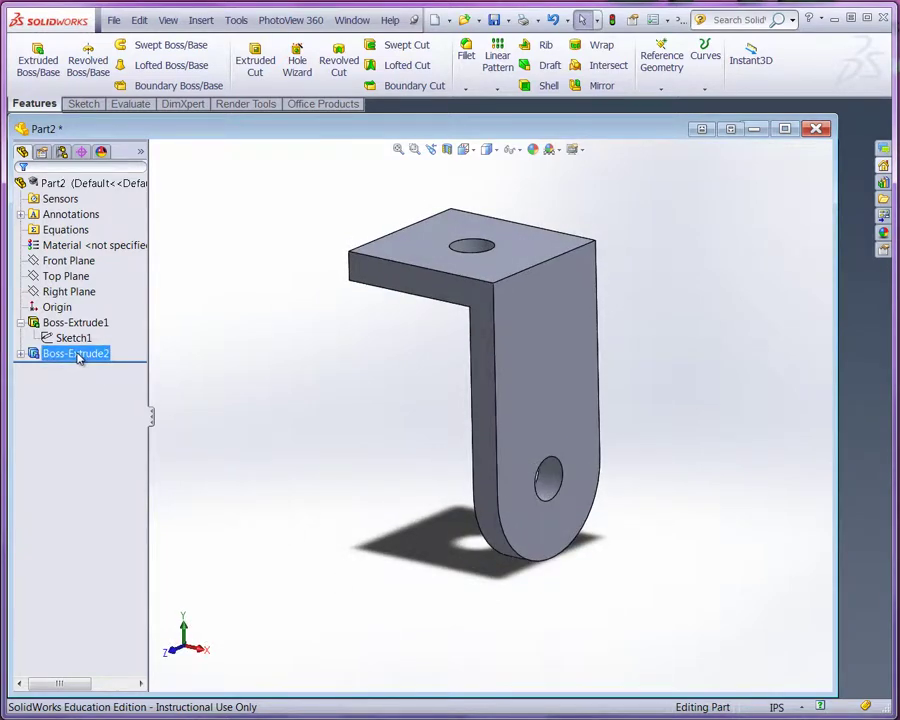
left_click(70, 291)
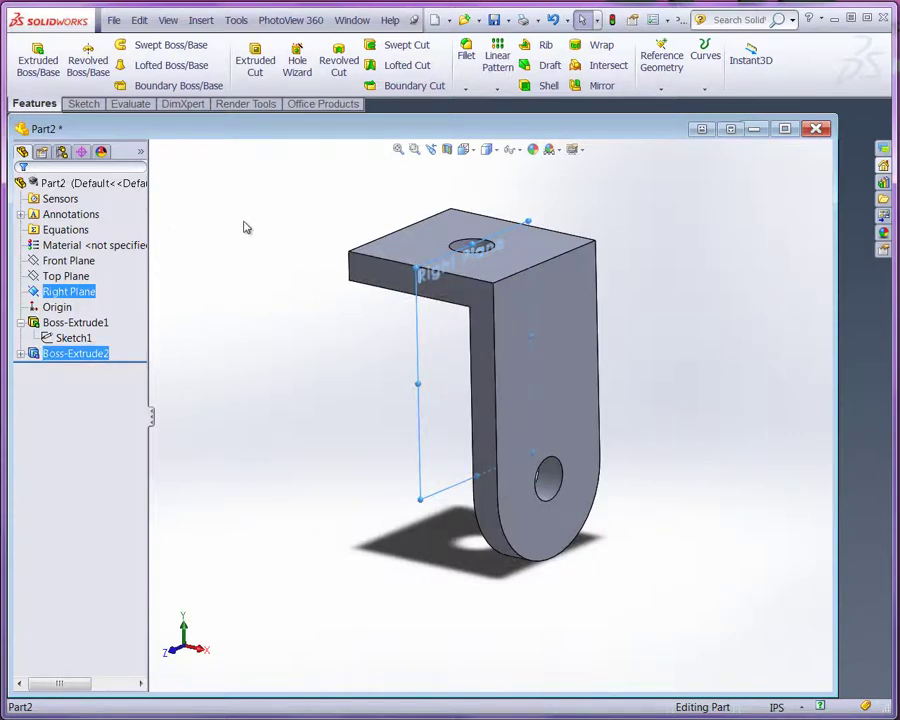
left_click(595, 86)
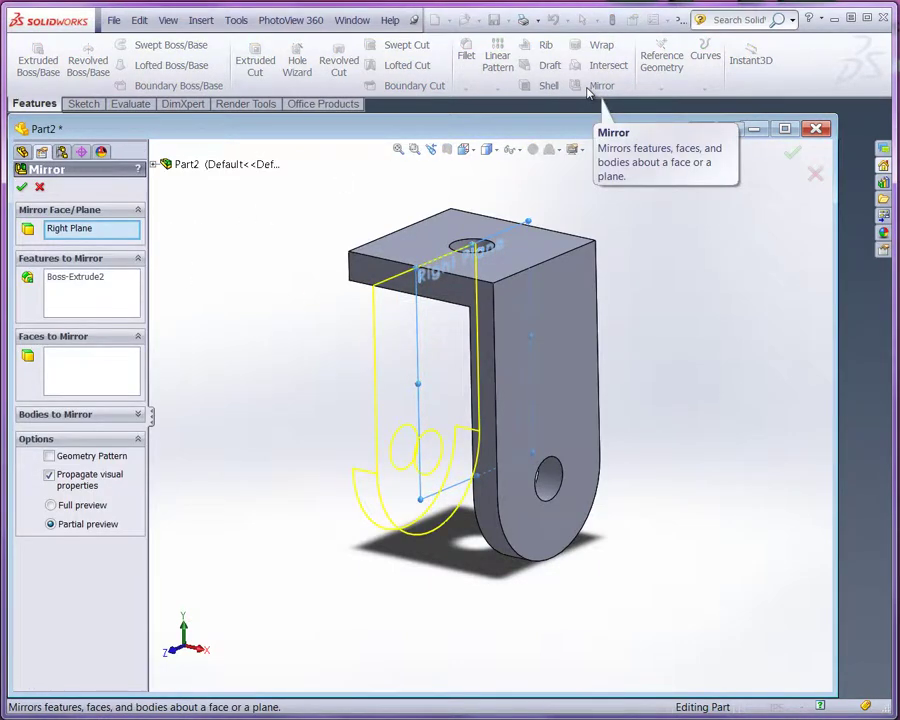
left_click(22, 187)
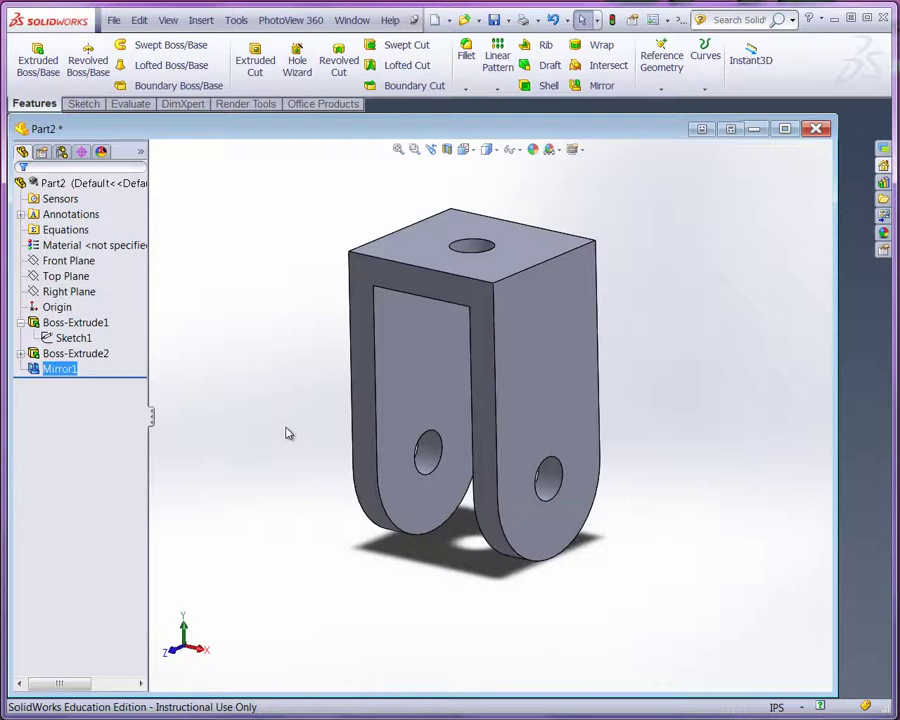
- Edit the leg's sketch, rename its 1.50 in vertical dimension to H, and exit the sketch
left_click(20, 353)
left_click(65, 372)
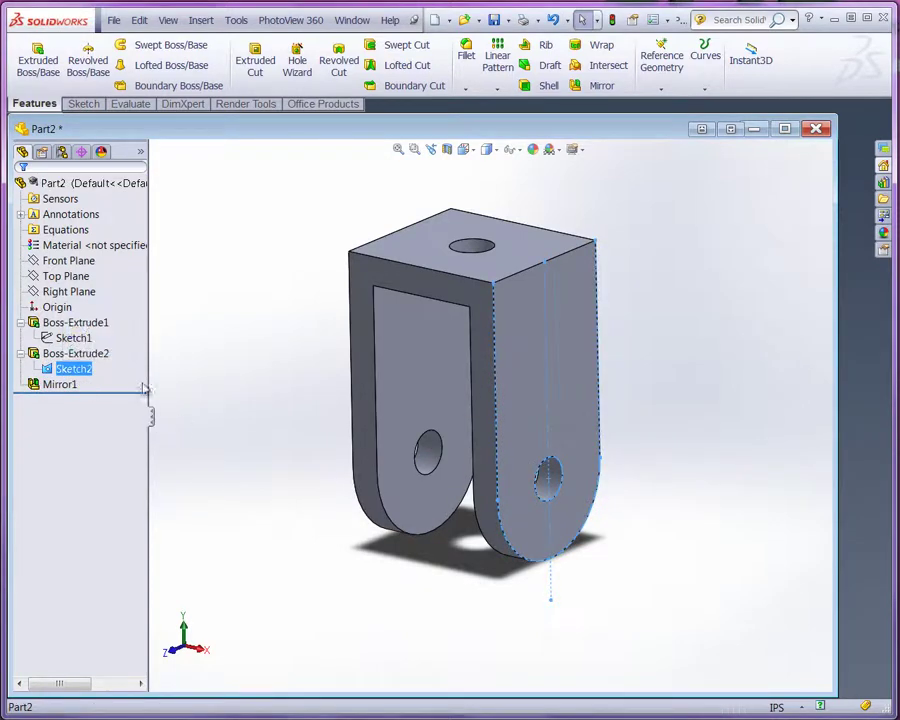
right_click(85, 371)
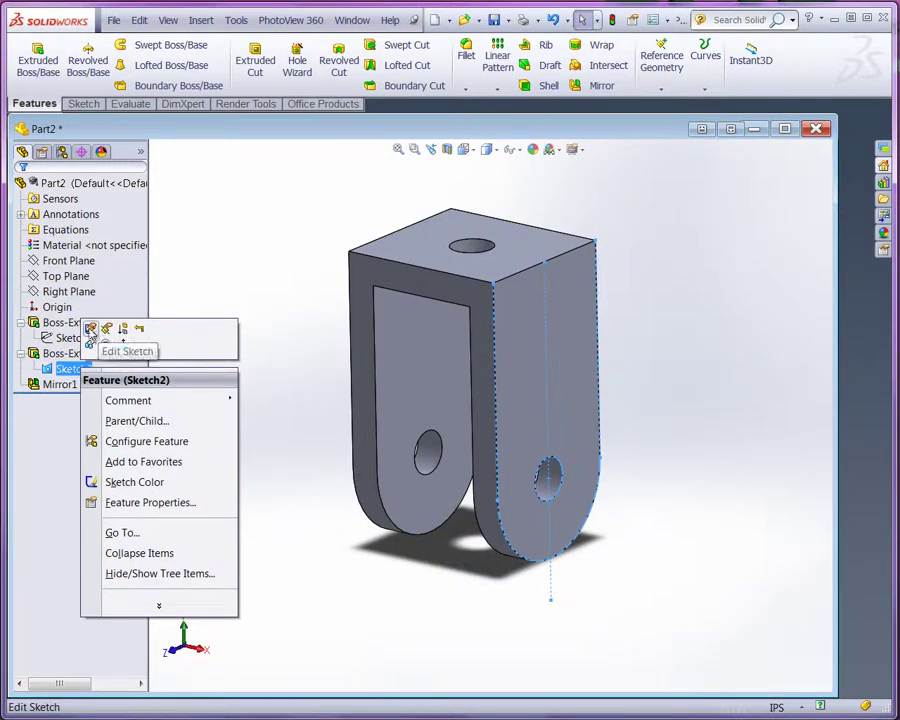
left_click(91, 344)
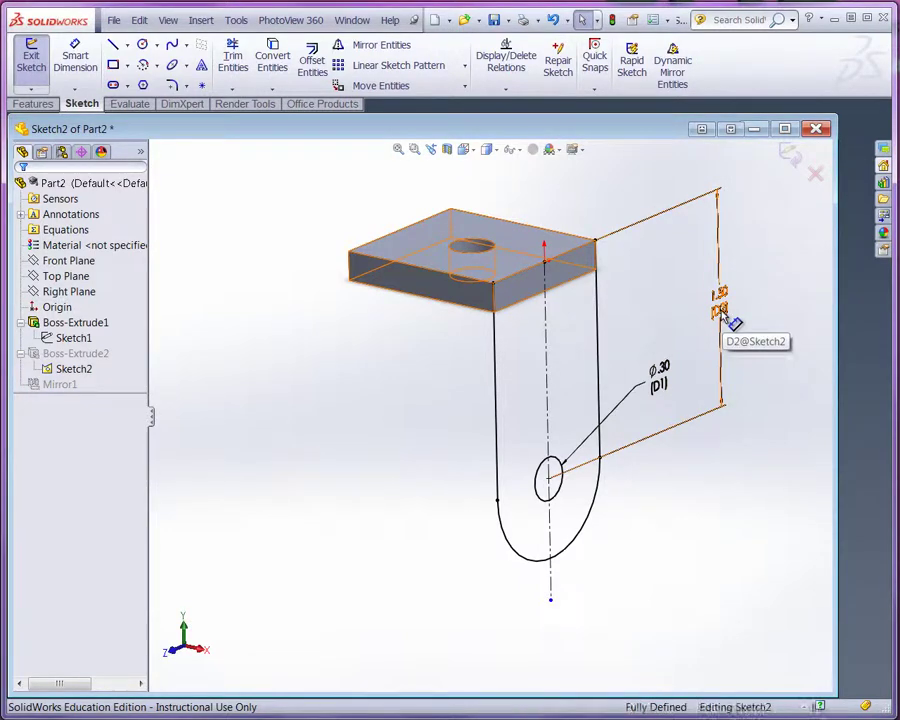
left_click(727, 316)
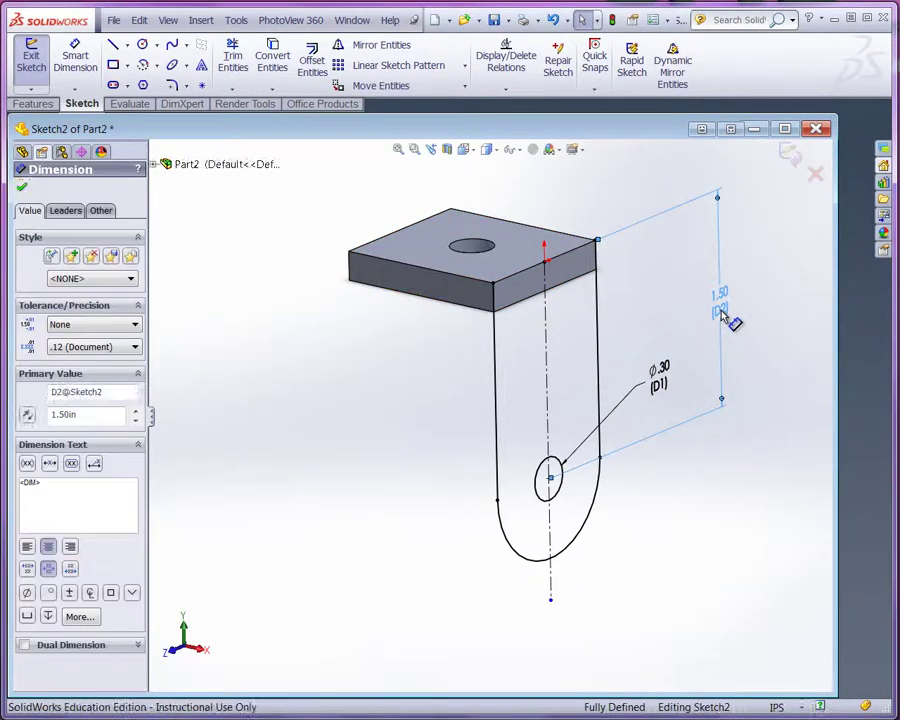
double_click(55, 392)
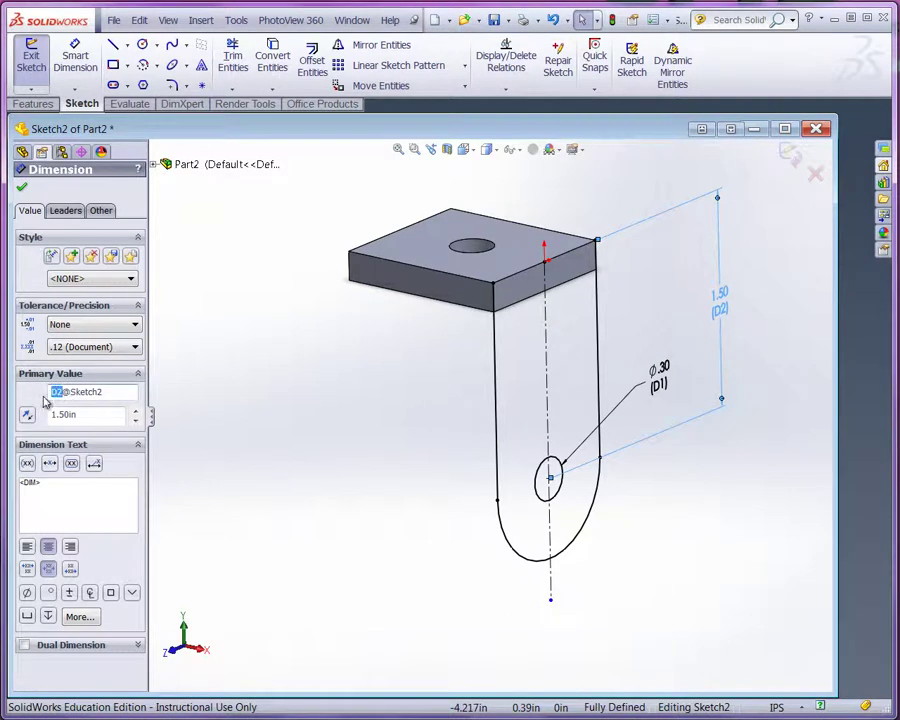
type("H")
left_click(310, 476)
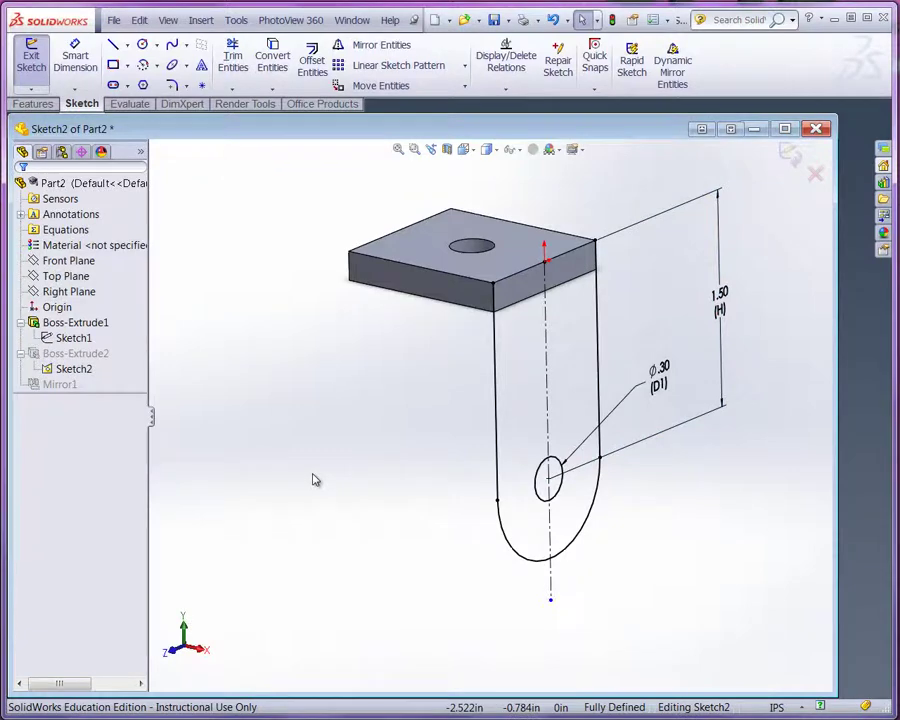
left_click(789, 153)
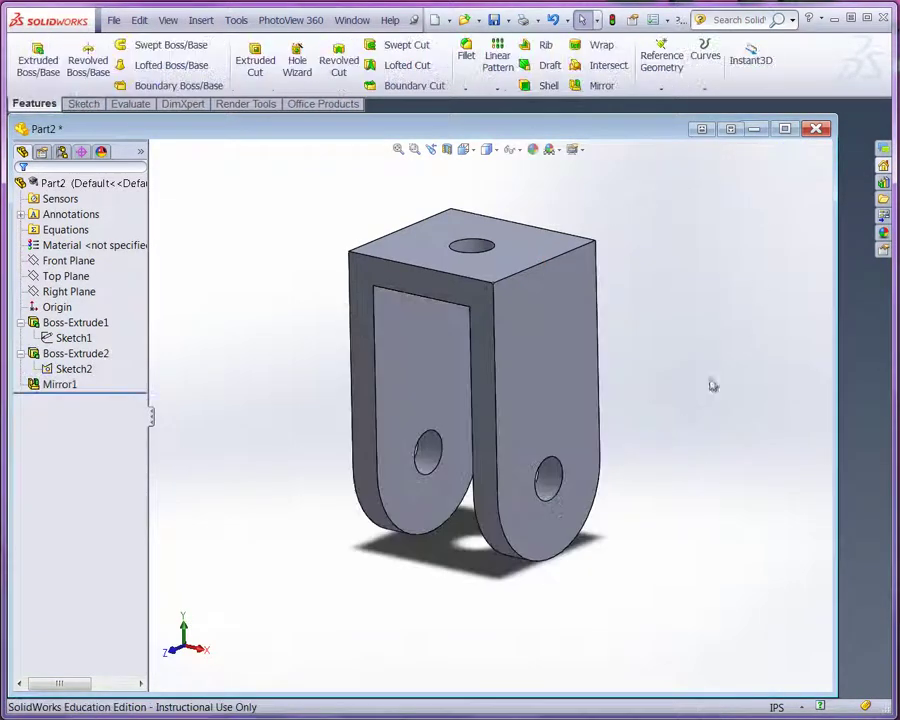